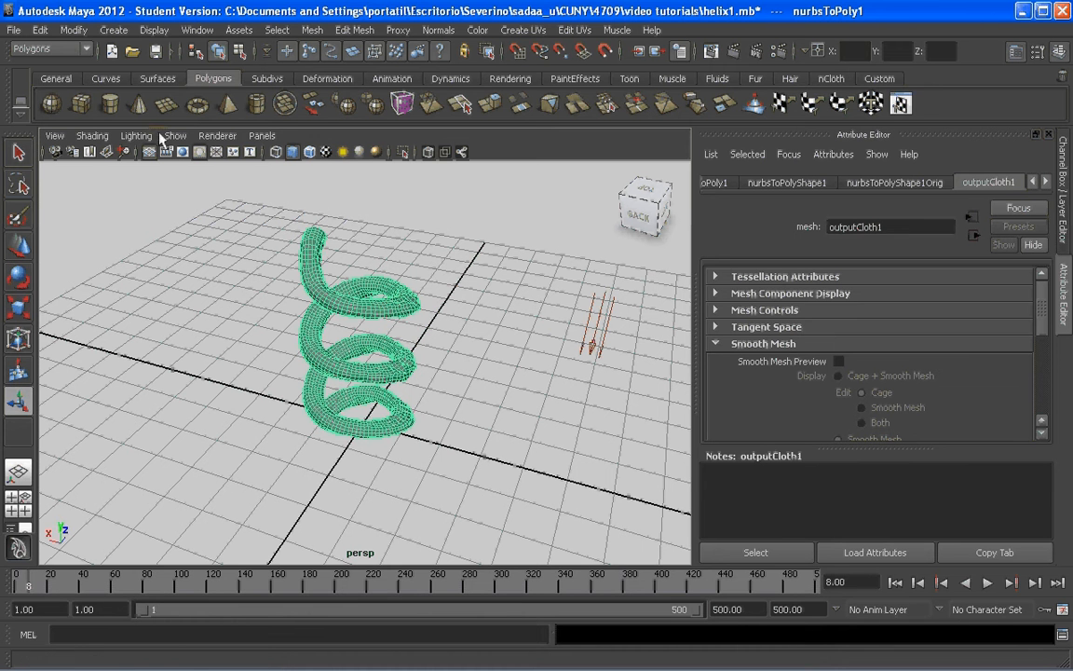
Switch to the nDynamics menu set and examine the nMesh and nConstraint commands available for the helix mesh
left_click(51, 49)
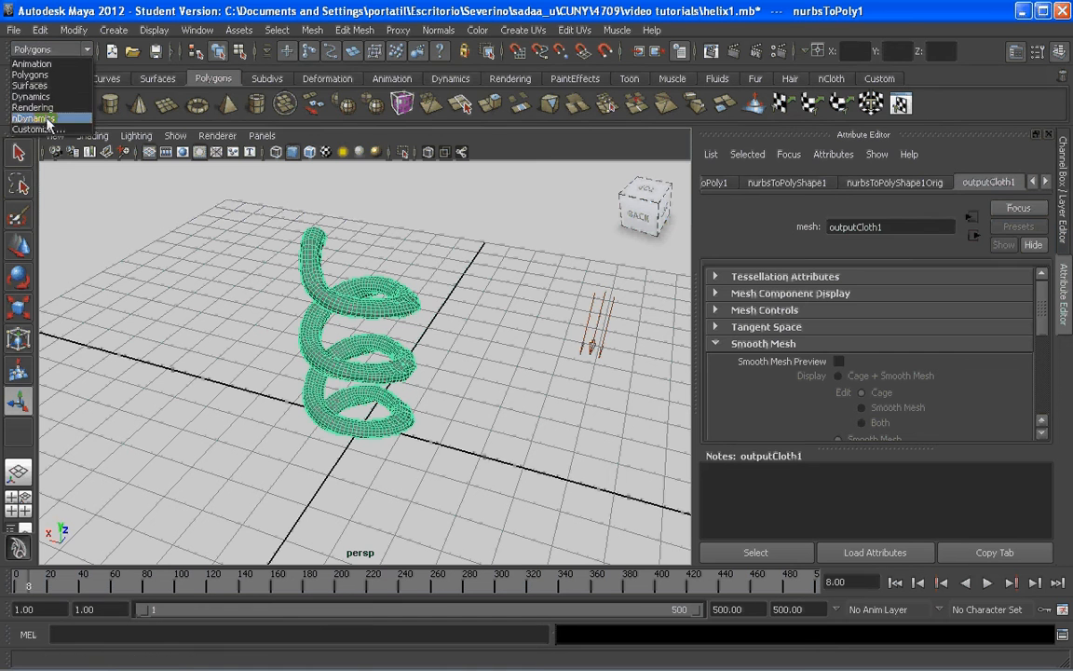
left_click(34, 118)
left_click(377, 30)
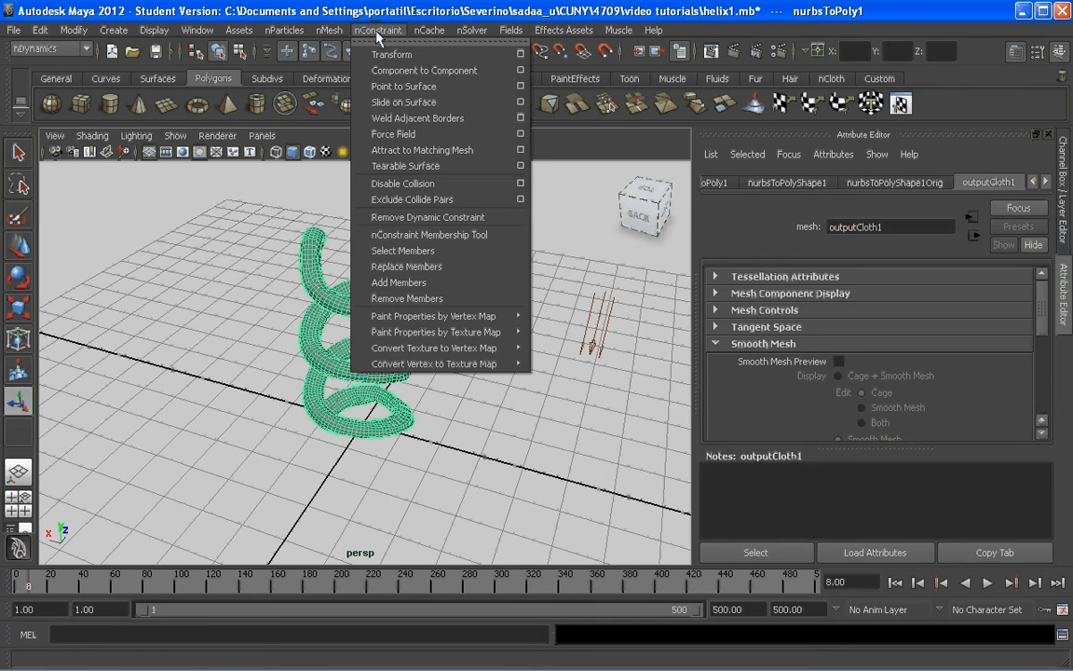
mouse_move(325, 34)
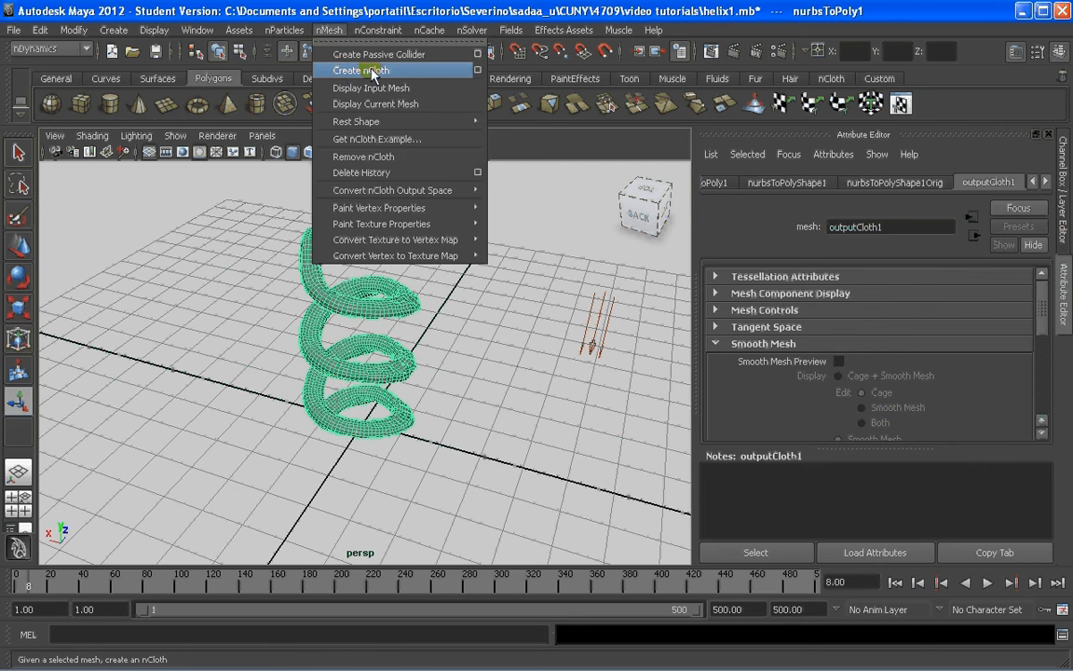
left_click(238, 298)
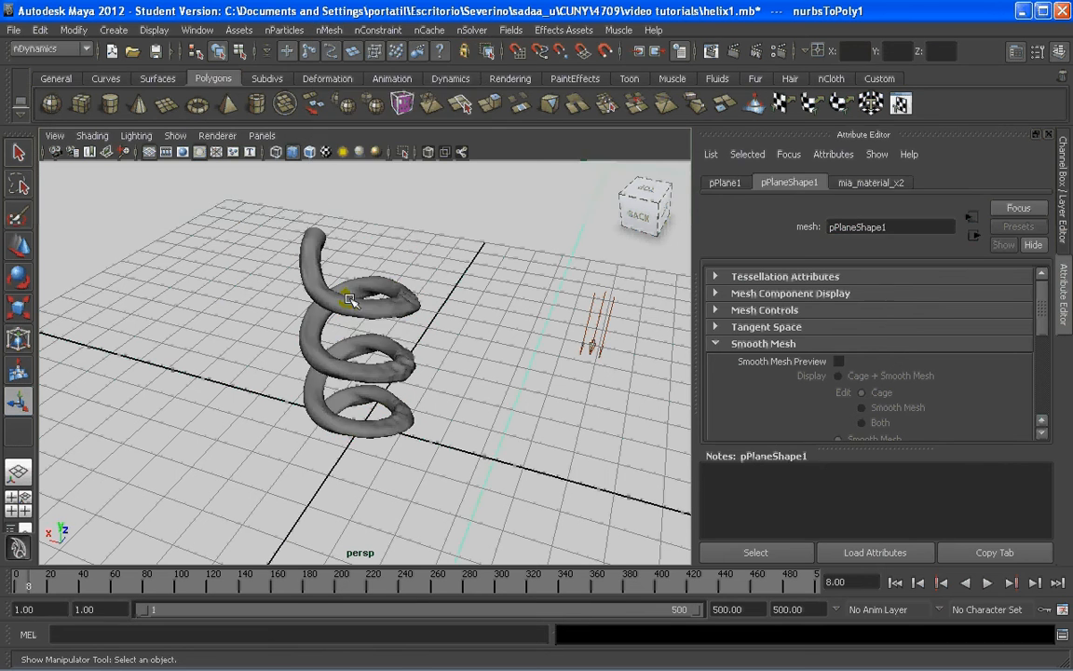
left_click(363, 296)
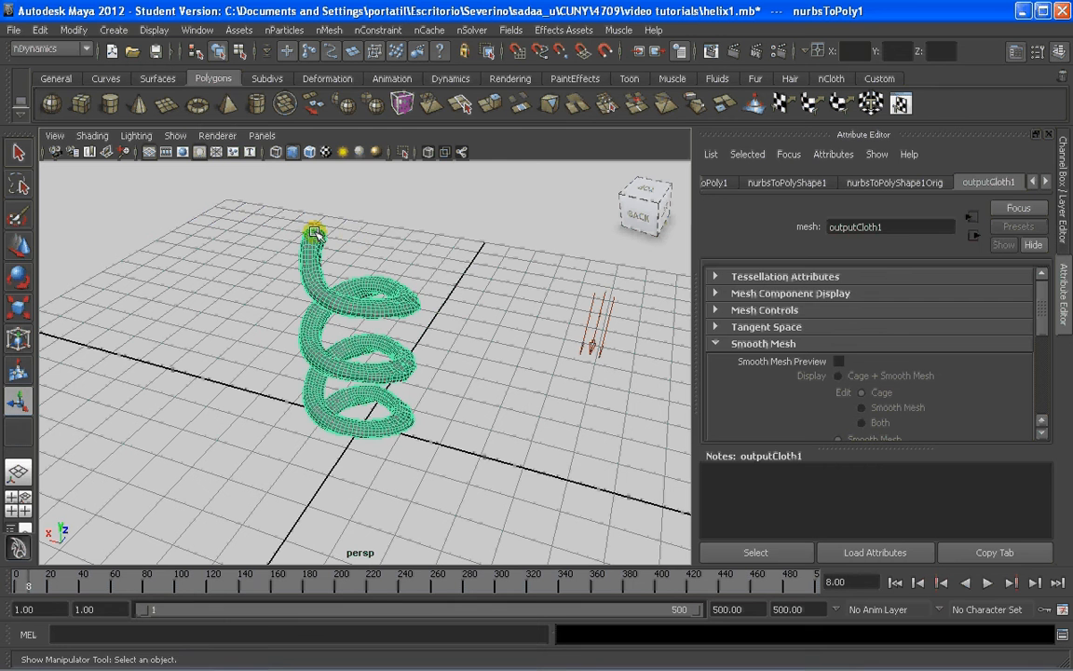
left_click(376, 30)
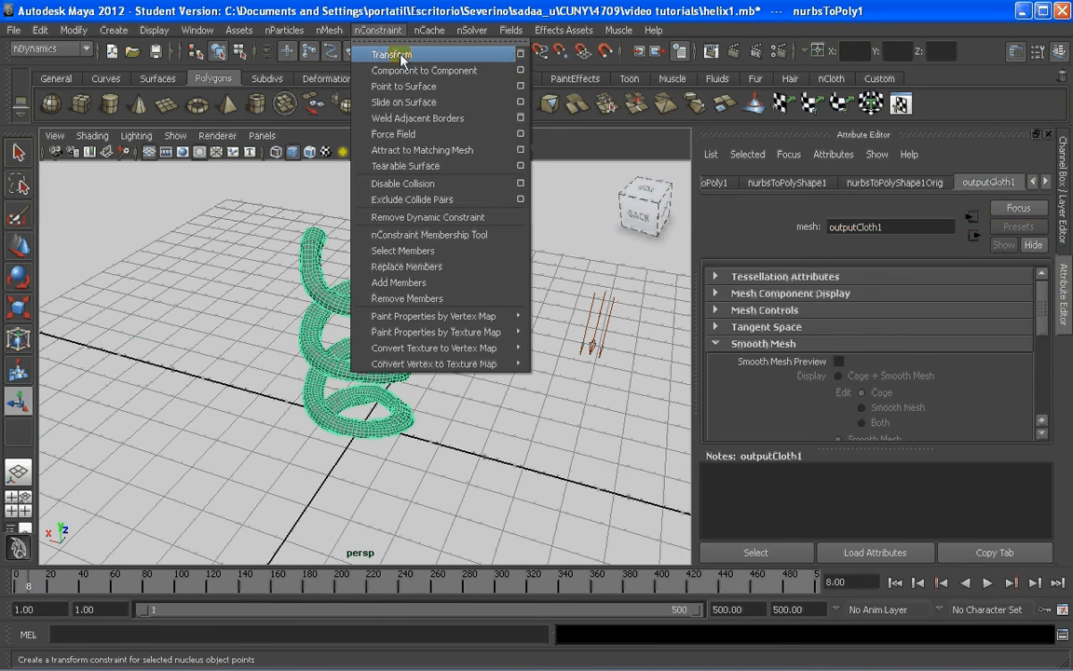
left_click(252, 232)
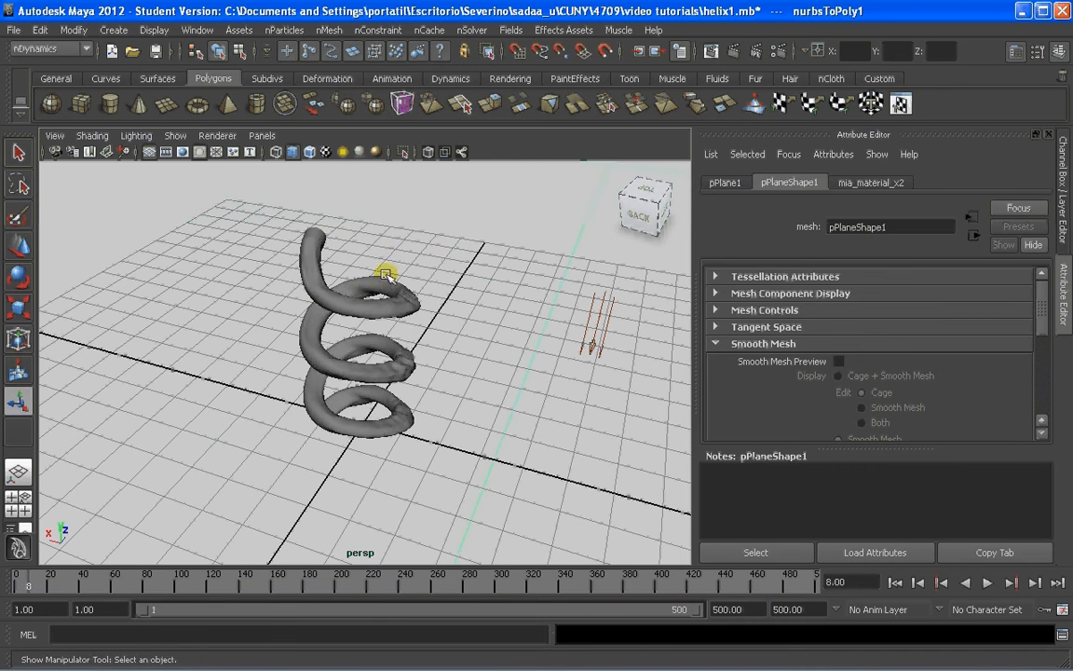
Examine the shape of the helix from its lowest coil up to its upper end
key("t")
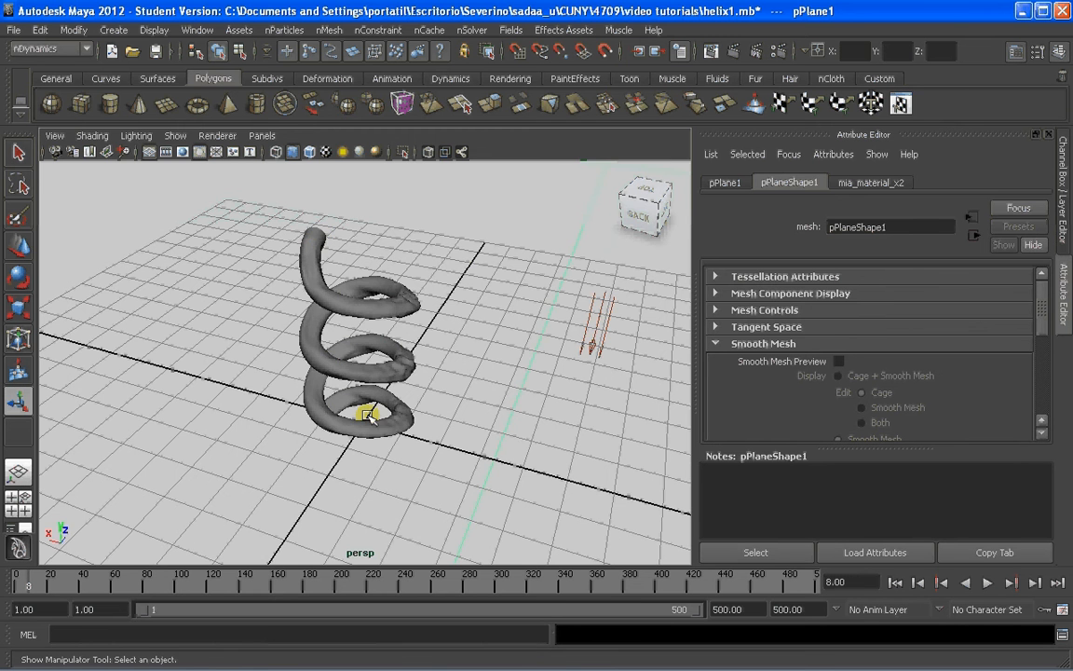
scroll(359, 414, "up", 3)
left_click_drag(352, 421, 400, 383, "alt")
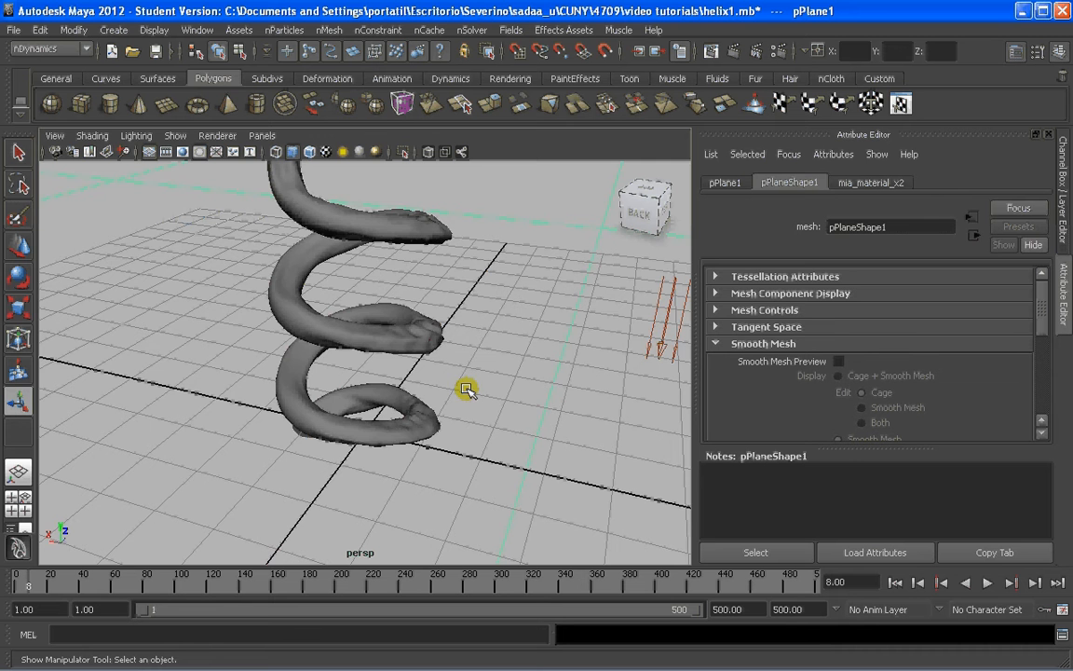
scroll(461, 390, "down", 1)
scroll(368, 424, "up", 1)
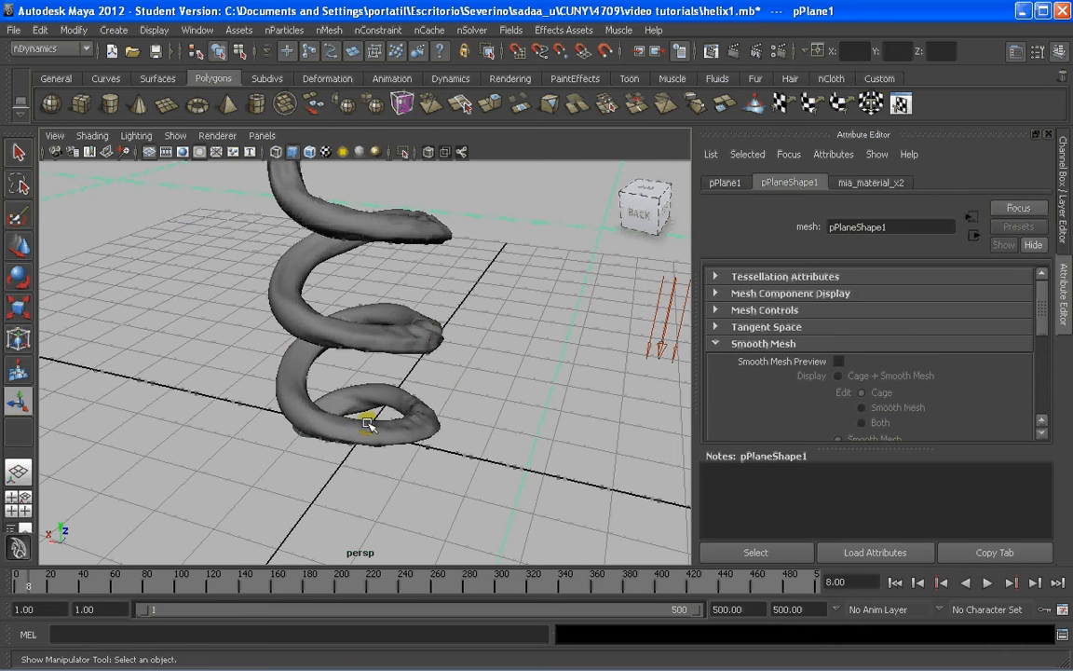
left_click_drag(390, 421, 372, 364, "alt")
scroll(393, 323, "down", 3)
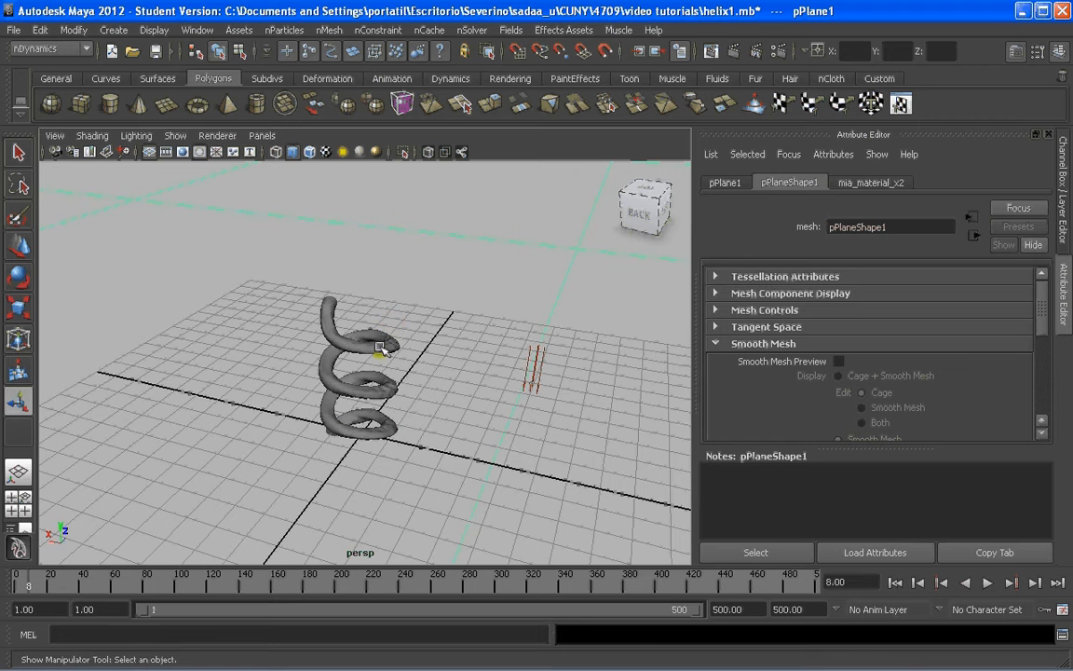
scroll(378, 354, "up", 3)
left_click_drag(364, 354, 338, 320, "alt")
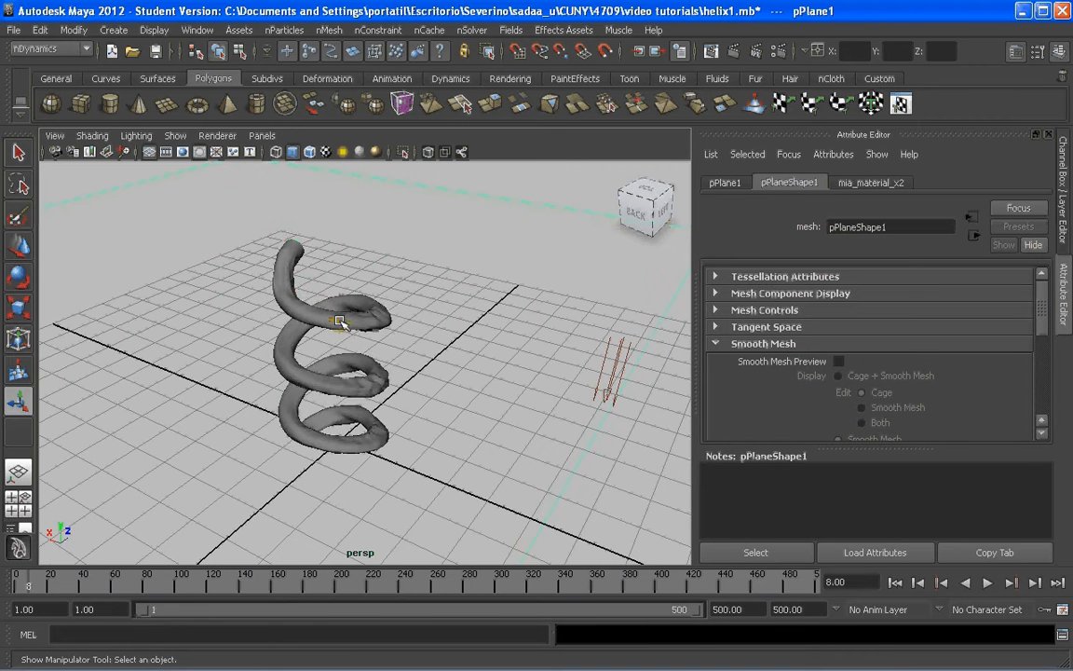
Switch the helix mesh to component selection and paint-select the faces along the outer side of its uppermost bend
left_click(338, 321)
scroll(321, 311, "up", 2)
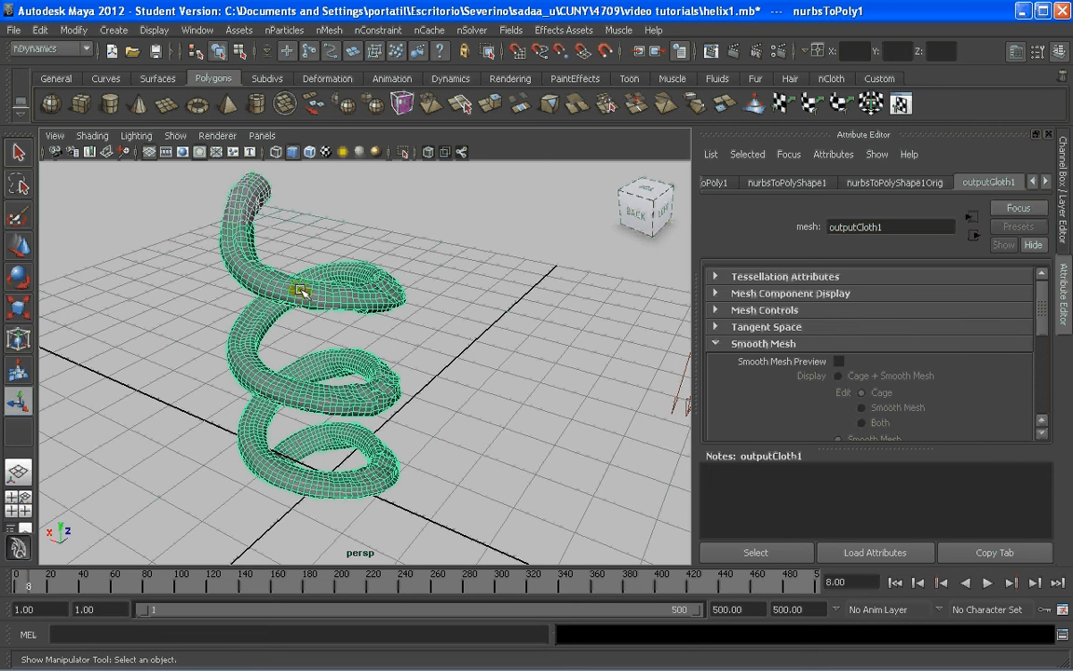
scroll(242, 266, "up", 2)
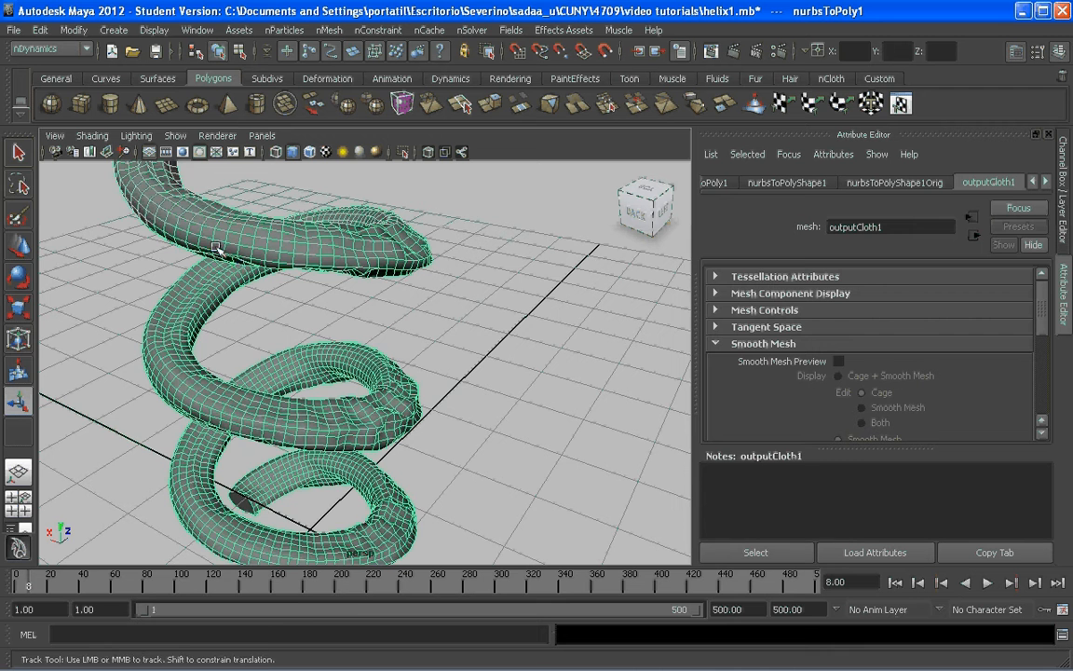
left_click_drag(242, 266, 299, 325, "alt")
right_click(299, 325)
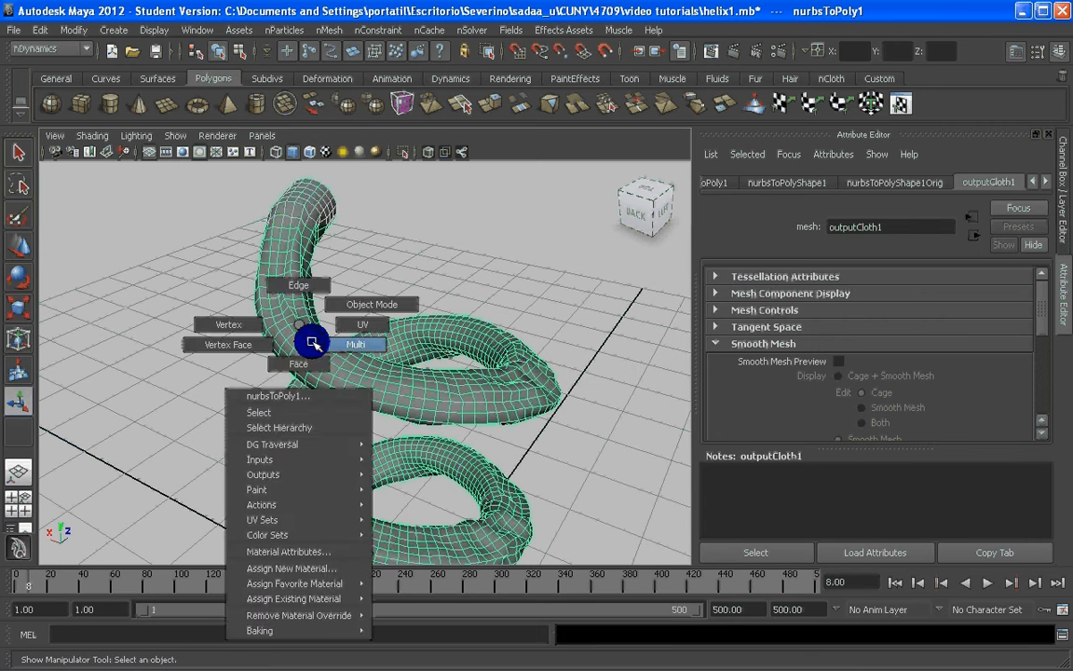
left_click(346, 344)
left_click(18, 215)
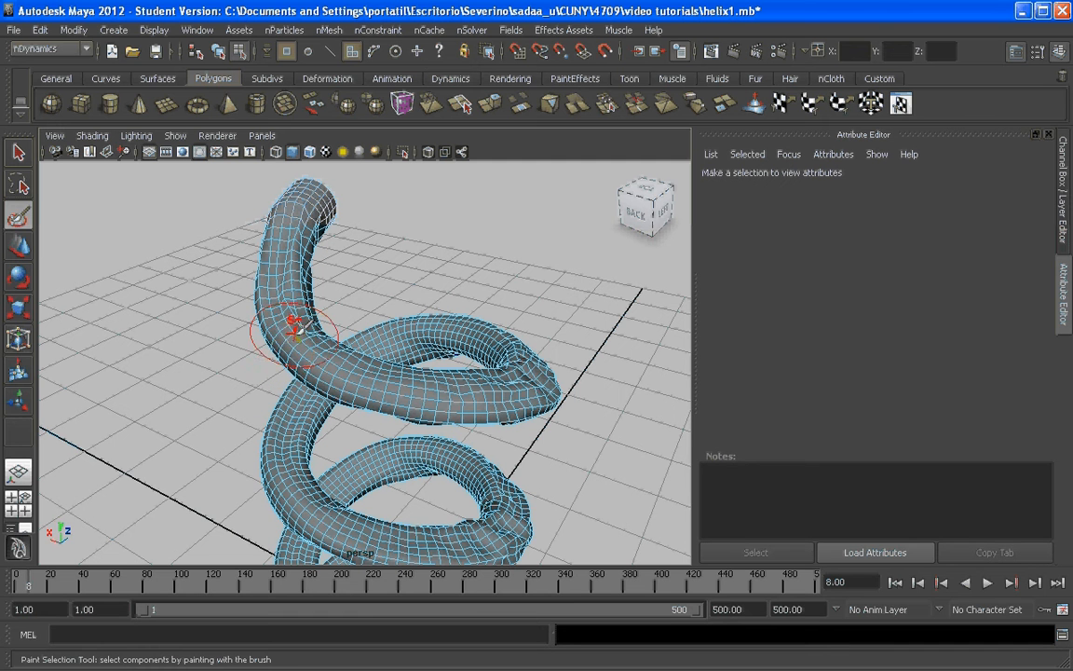
mouse_move(297, 326)
left_mouse_down()
mouse_move(295, 345)
mouse_move(326, 369)
mouse_move(445, 394)
mouse_move(322, 348)
mouse_move(271, 292)
mouse_move(297, 299)
mouse_move(292, 319)
left_mouse_up()
scroll(291, 320, "up", 3)
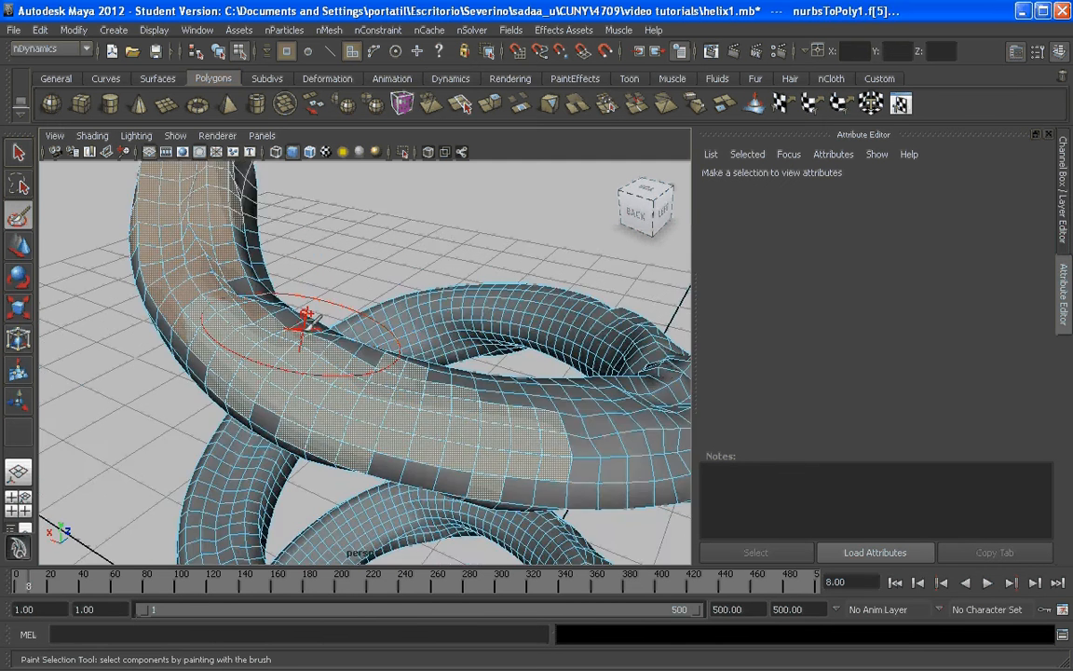
scroll(303, 322, "down", 5)
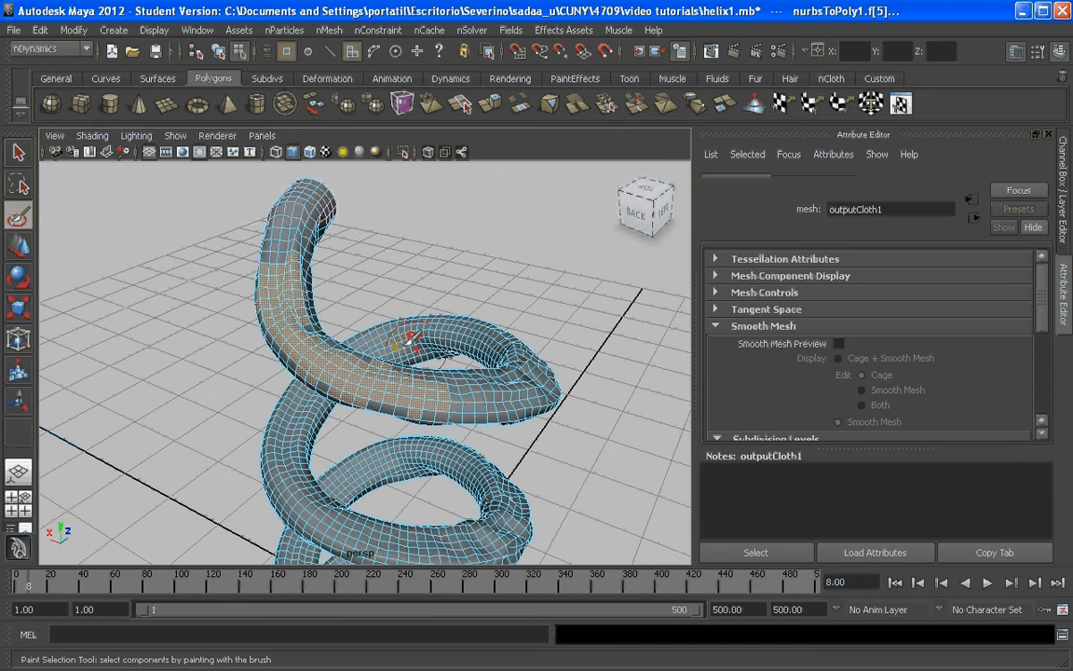
left_click_drag(312, 362, 376, 172, "alt")
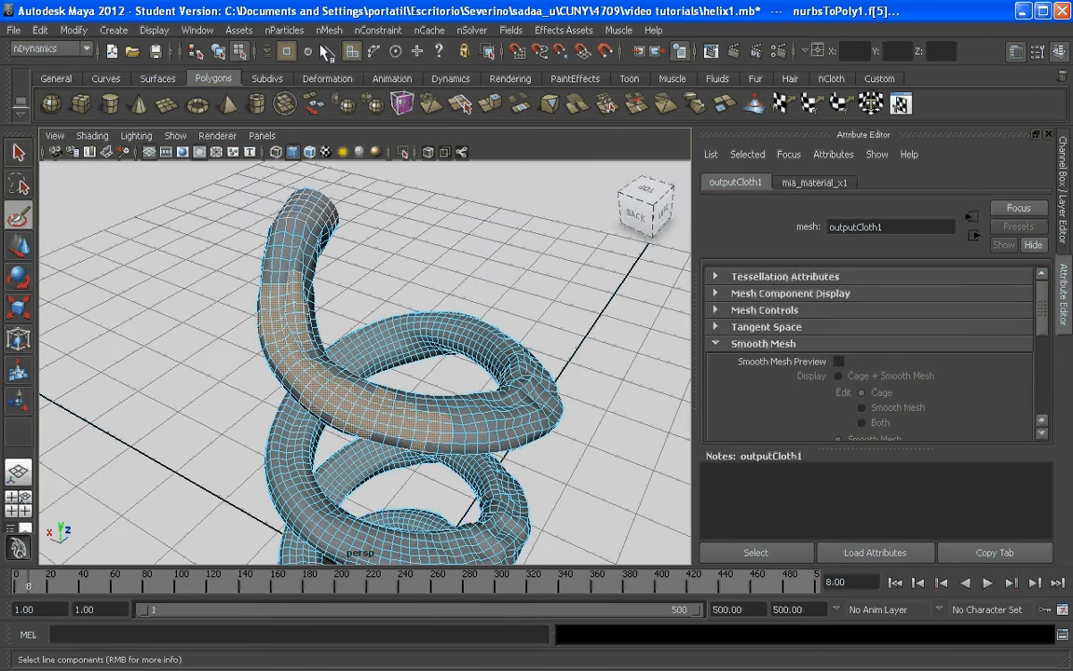
Add divisions to the selected faces with the Polygons tools, using exponential division, 1 division level and quads mode
left_click(51, 48)
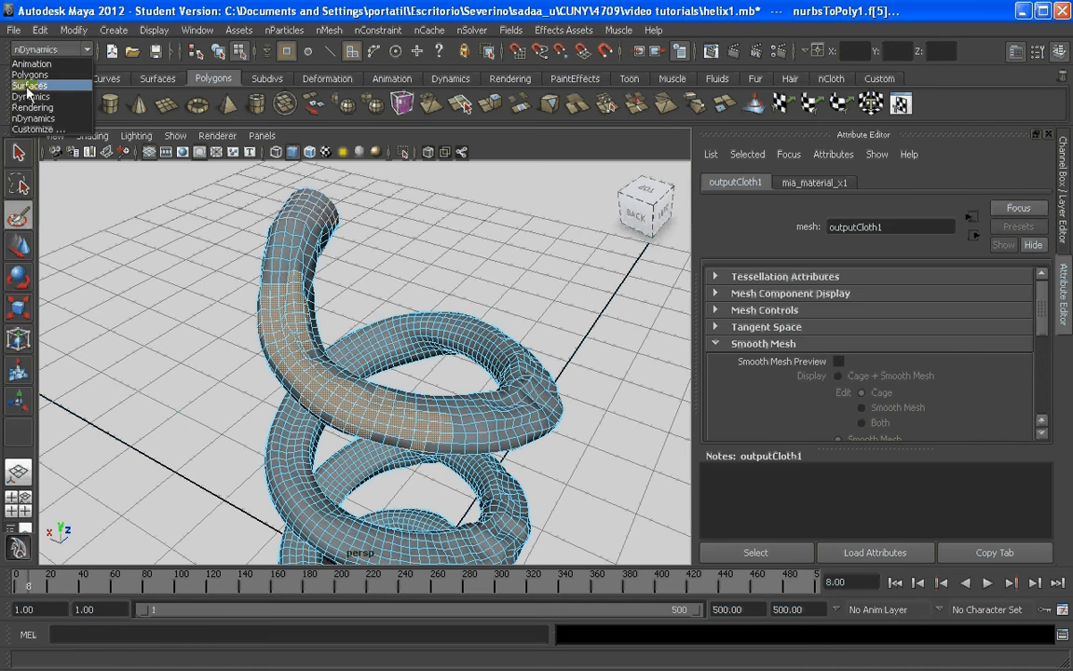
left_click(32, 75)
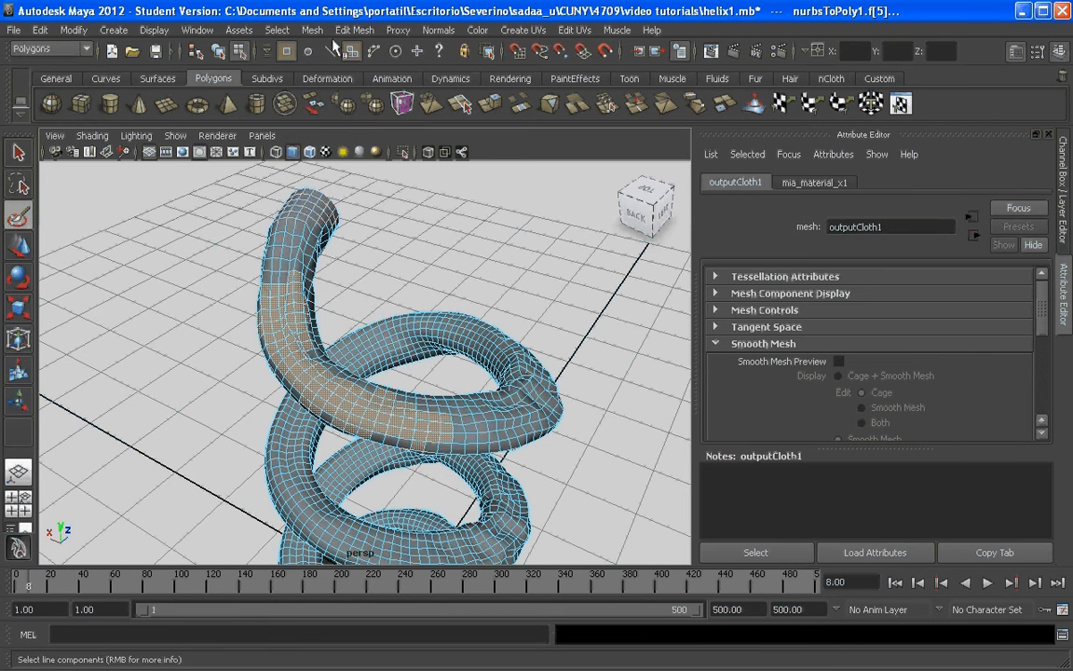
left_click(355, 29)
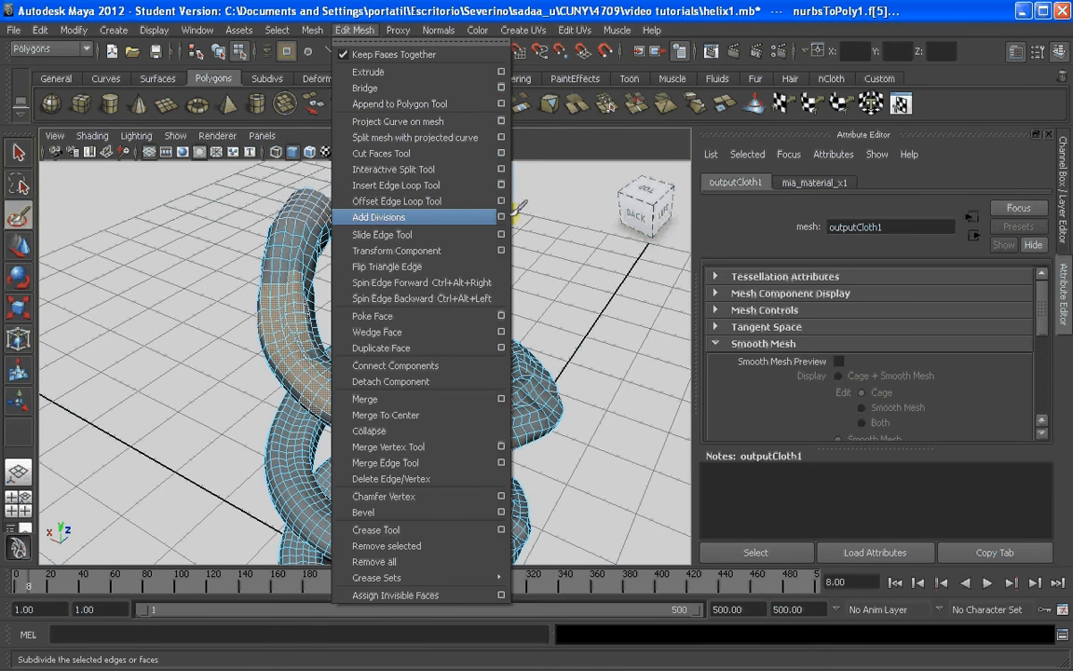
left_click(500, 216)
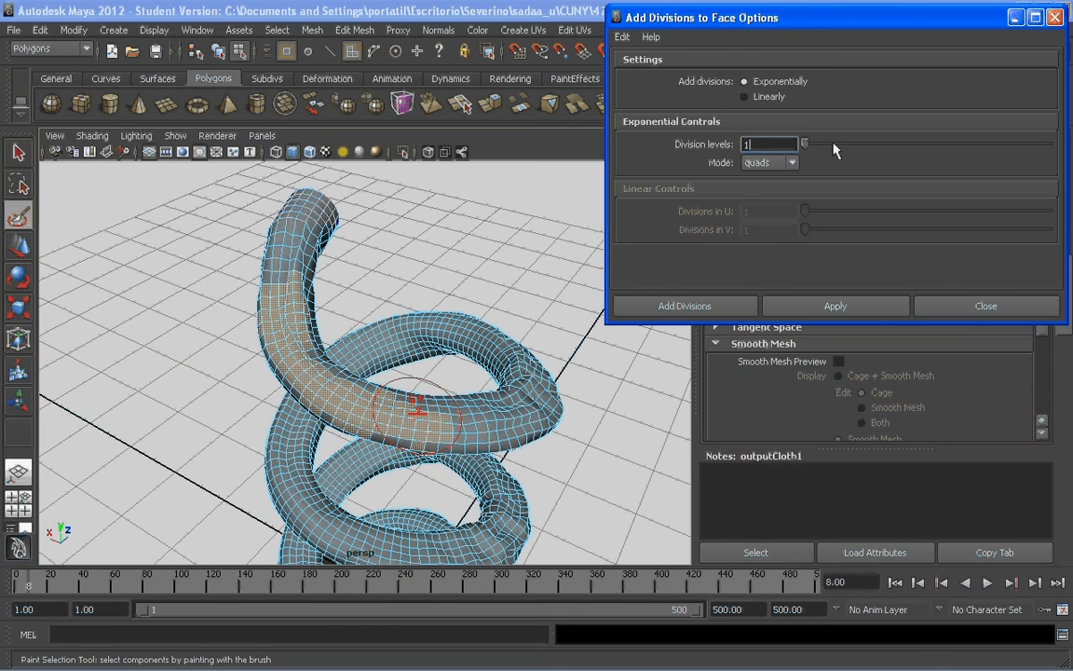
left_click(685, 306)
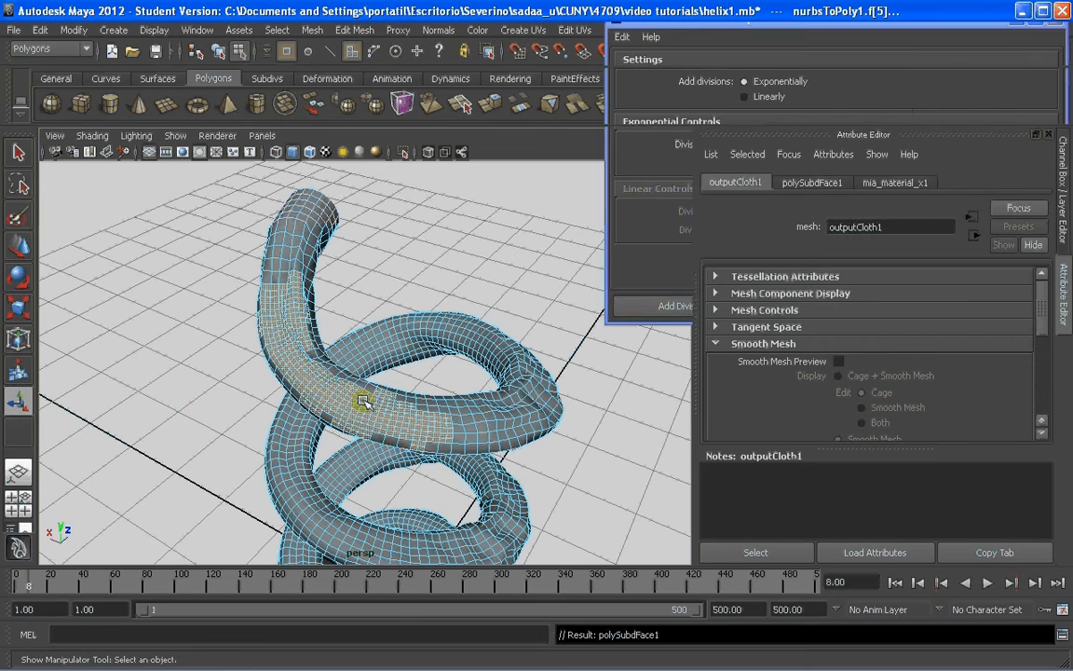
scroll(319, 393, "up", 5)
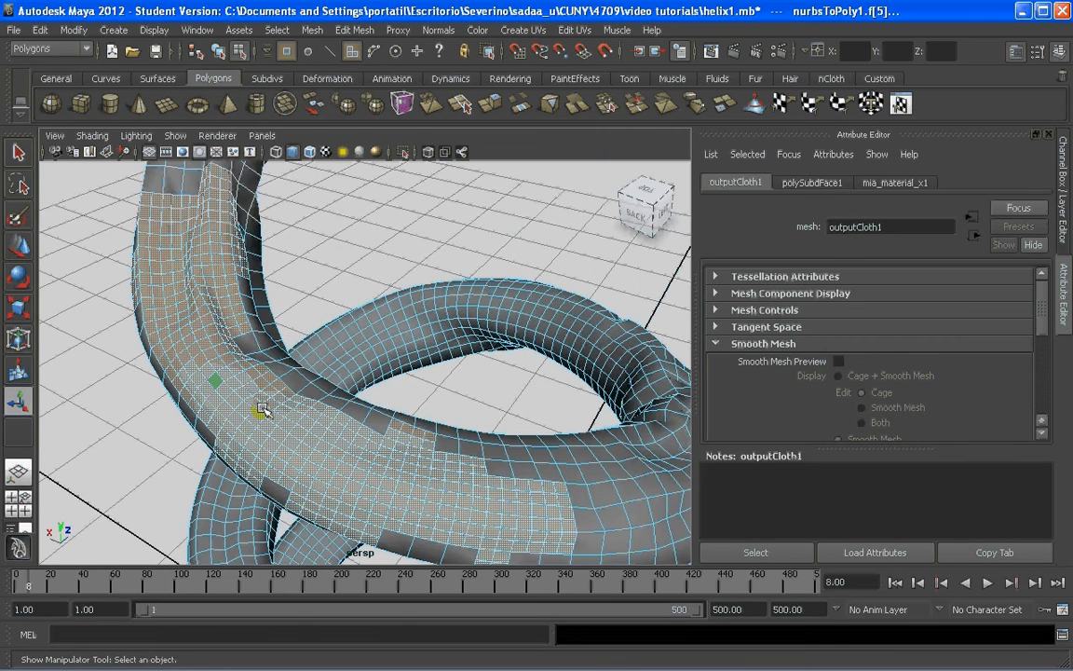
scroll(373, 445, "down", 5)
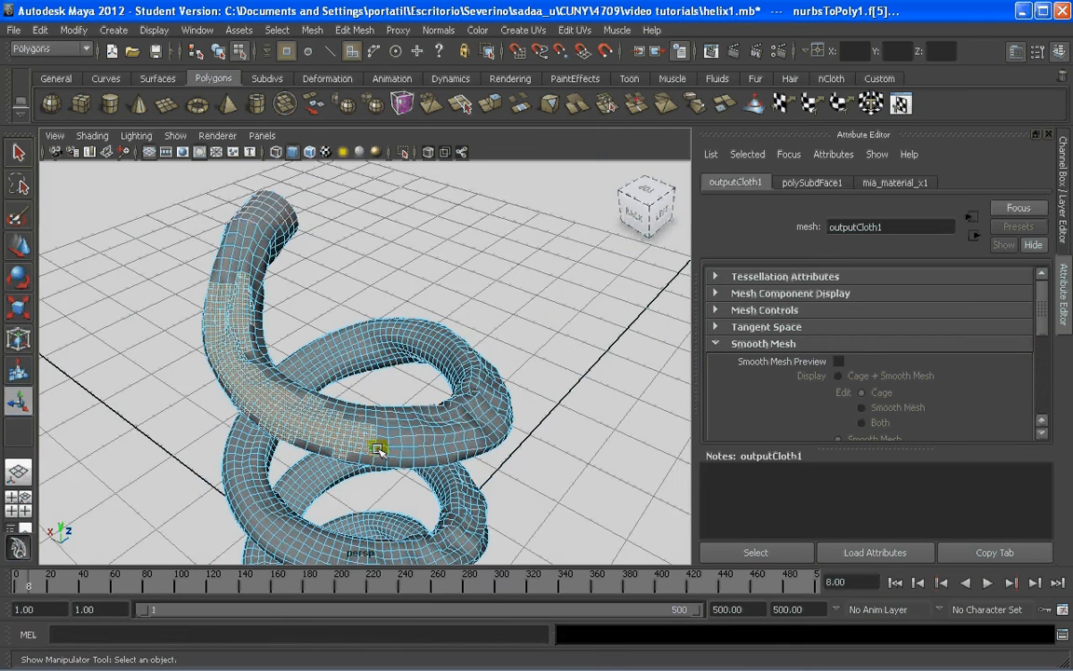
scroll(377, 449, "up", 4)
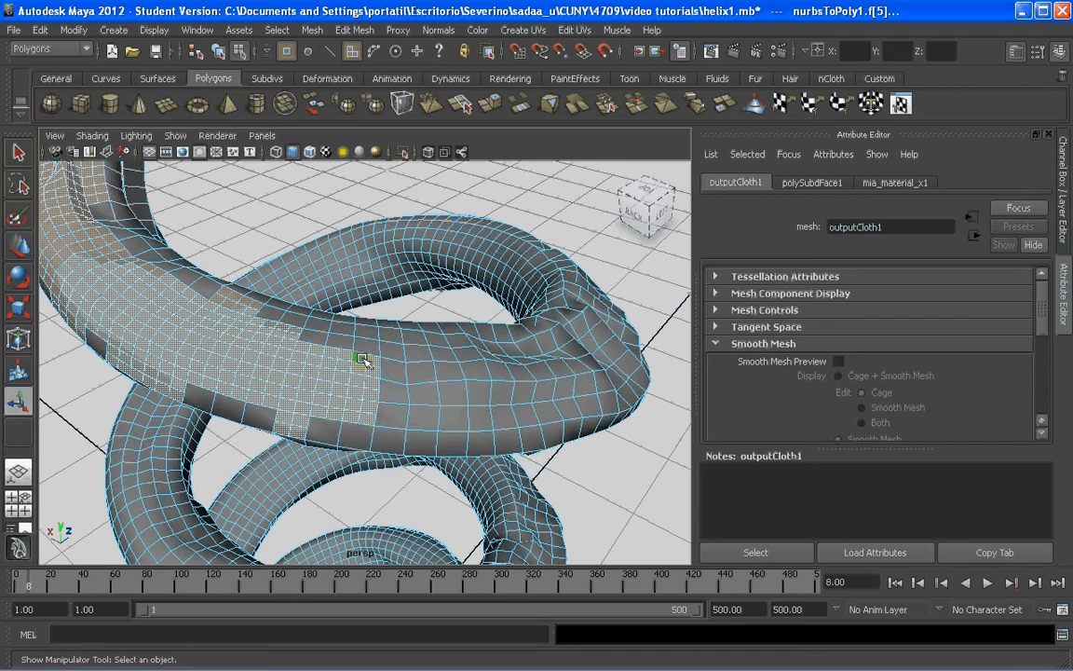
left_click_drag(364, 364, 335, 386, "alt")
scroll(326, 372, "down", 5)
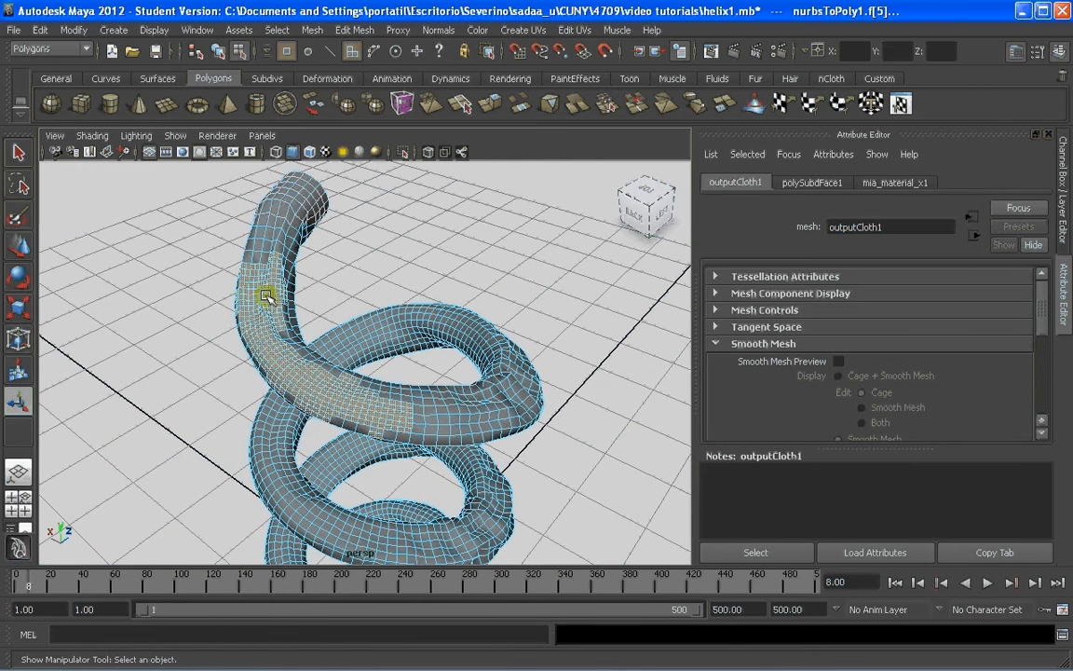
Turn off Keep Faces Together so that the selected faces extrude separately
right_click(267, 296, "shift")
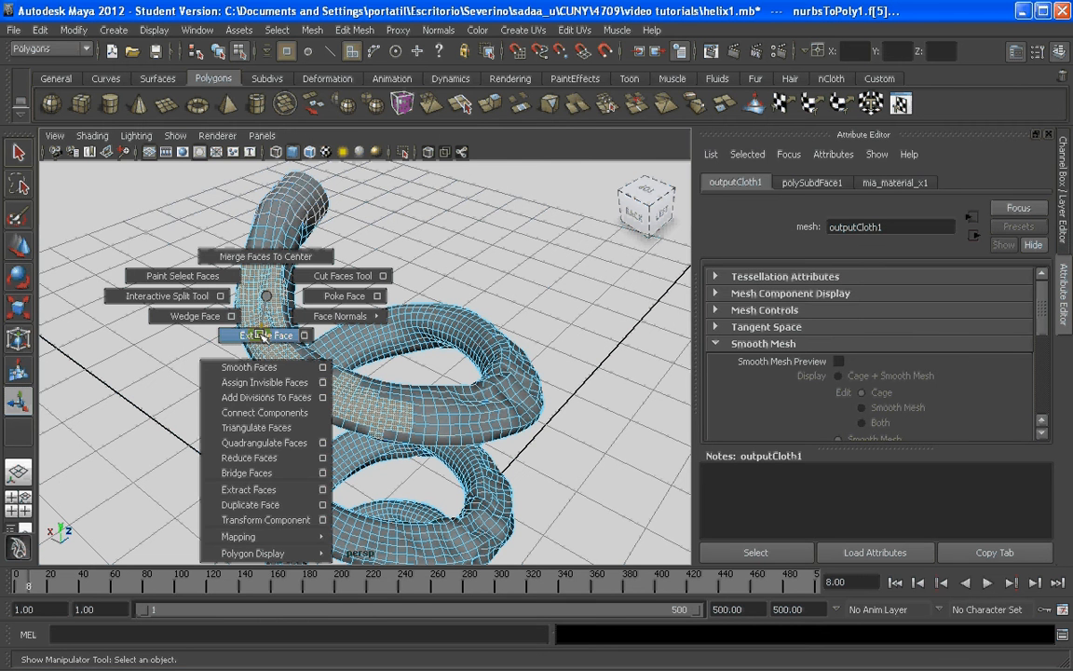
left_click(354, 30)
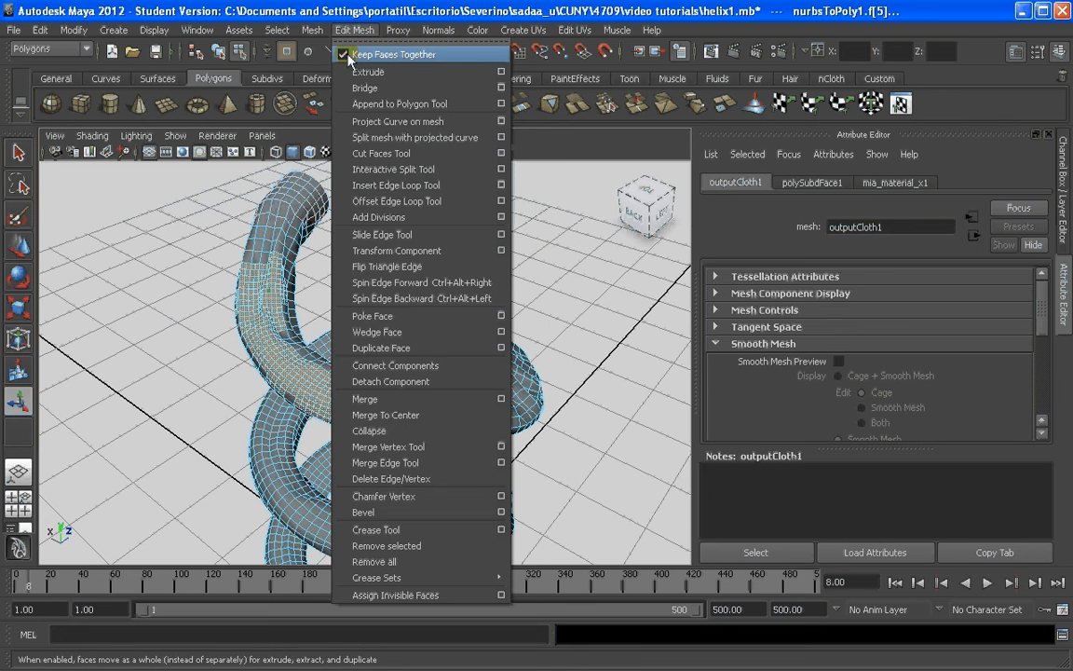
left_click(348, 55)
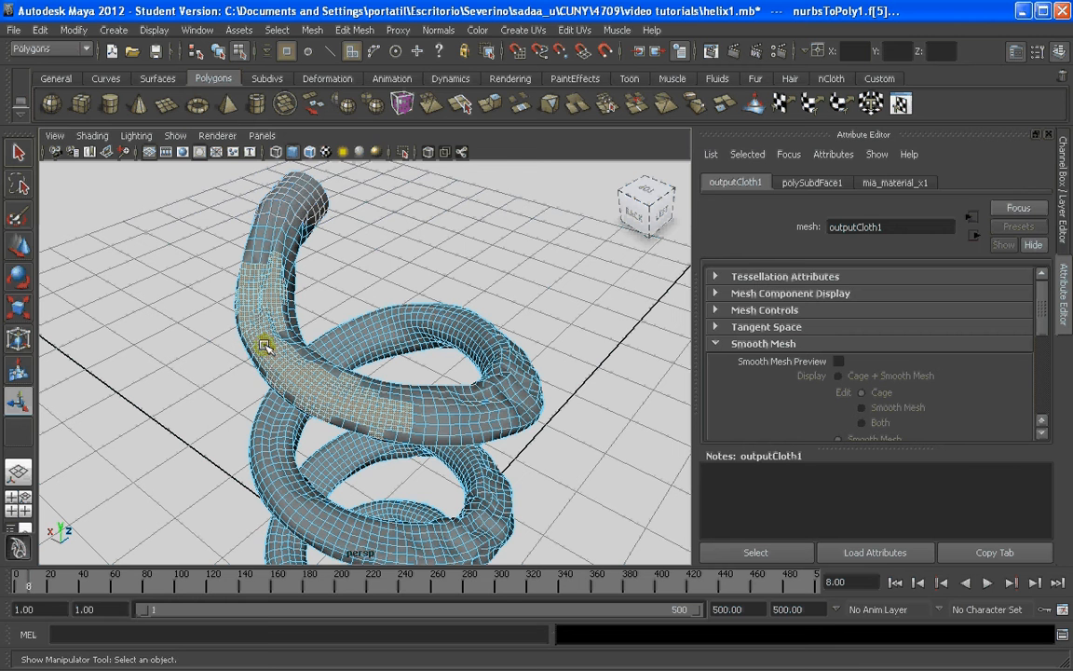
left_click(360, 31)
left_click(360, 31)
Extrude the selected faces of the uppermost bend outward into separate spikes and scale their end faces to 0.27
right_click_drag(255, 306, 249, 341, "shift")
left_click(349, 30)
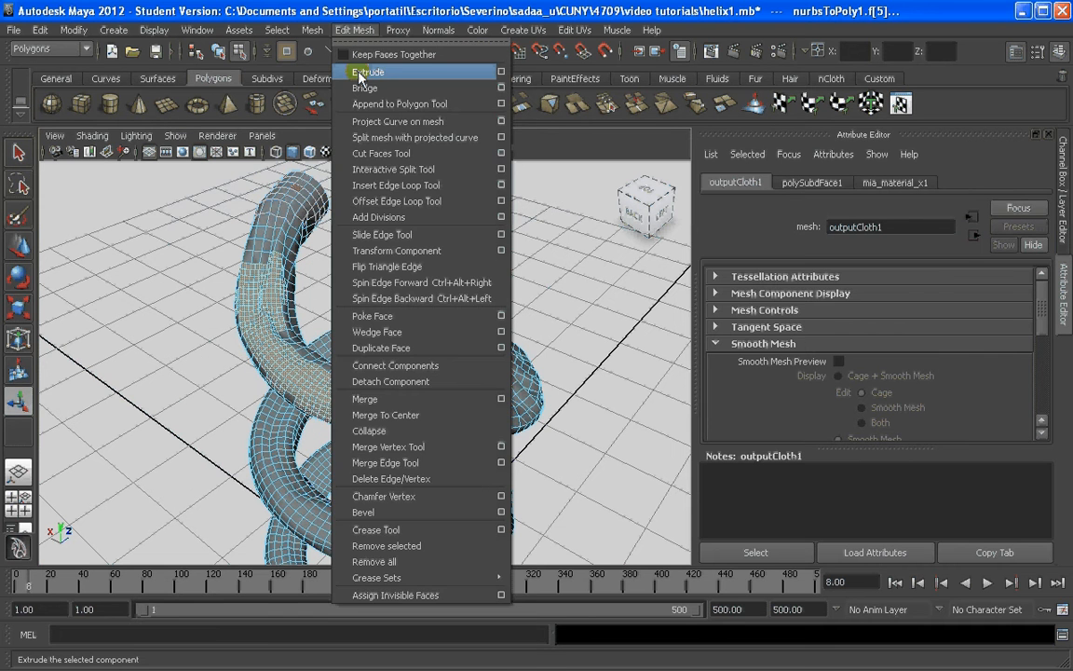
left_click(389, 75)
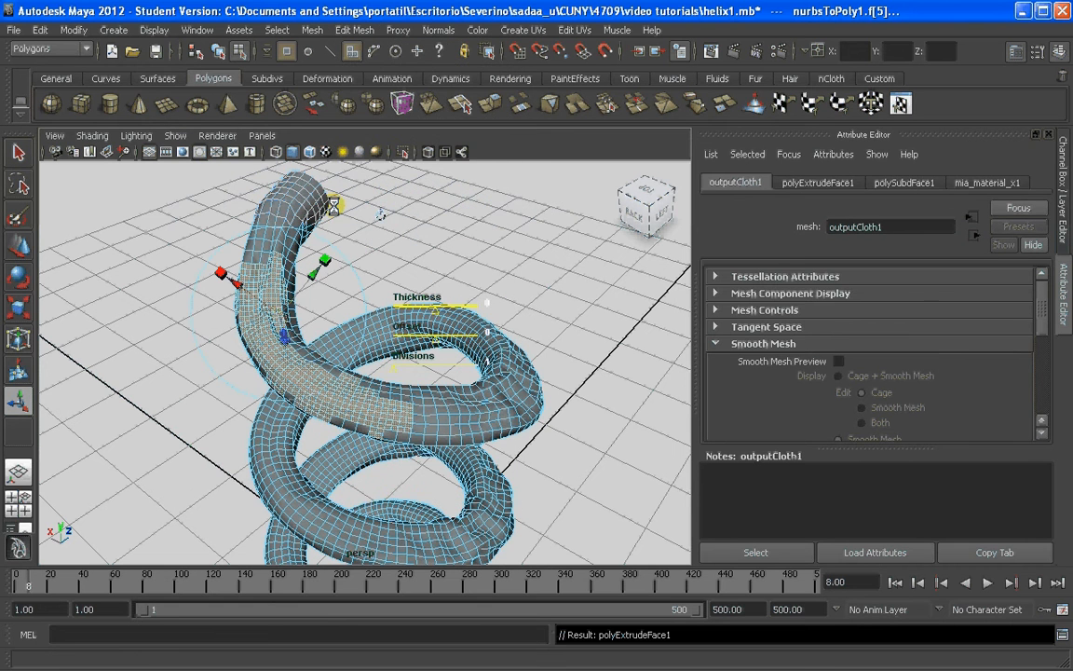
left_click_drag(380, 215, 445, 167, "alt")
scroll(347, 318, "up", 5)
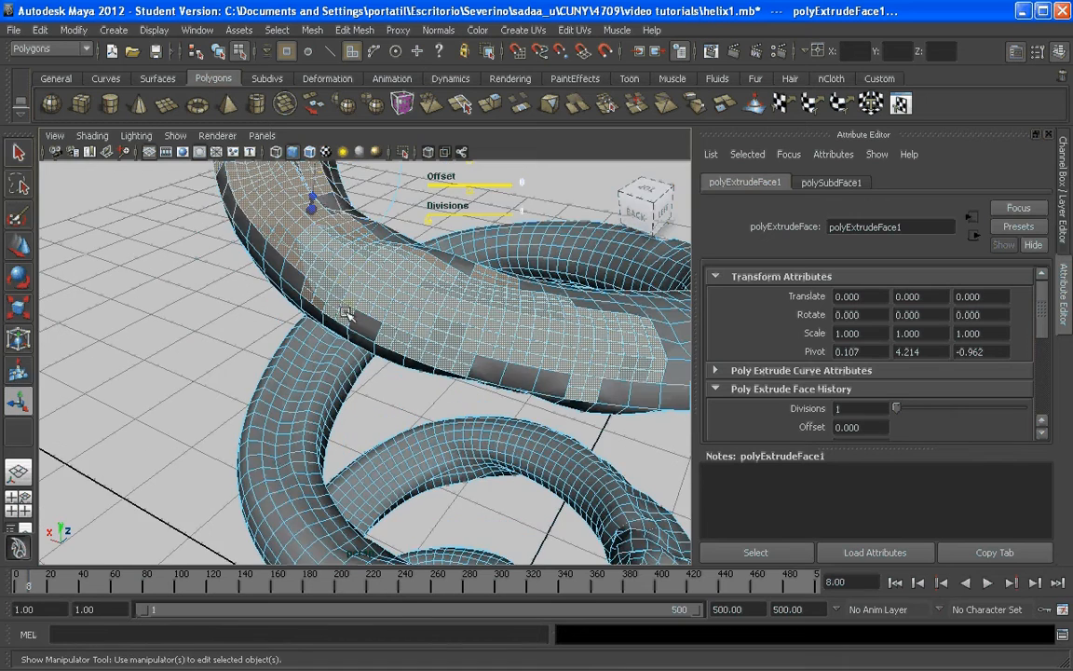
left_click_drag(340, 271, 403, 321, "alt")
scroll(403, 324, "up", 5)
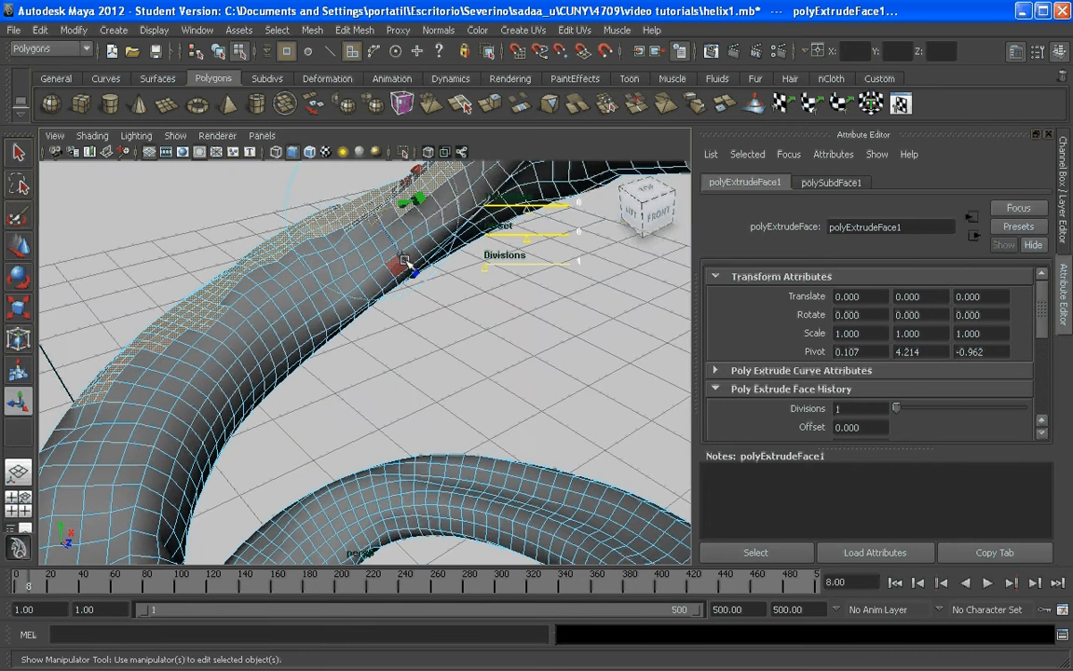
left_click_drag(402, 255, 363, 208)
left_click_drag(333, 253, 329, 198, "alt")
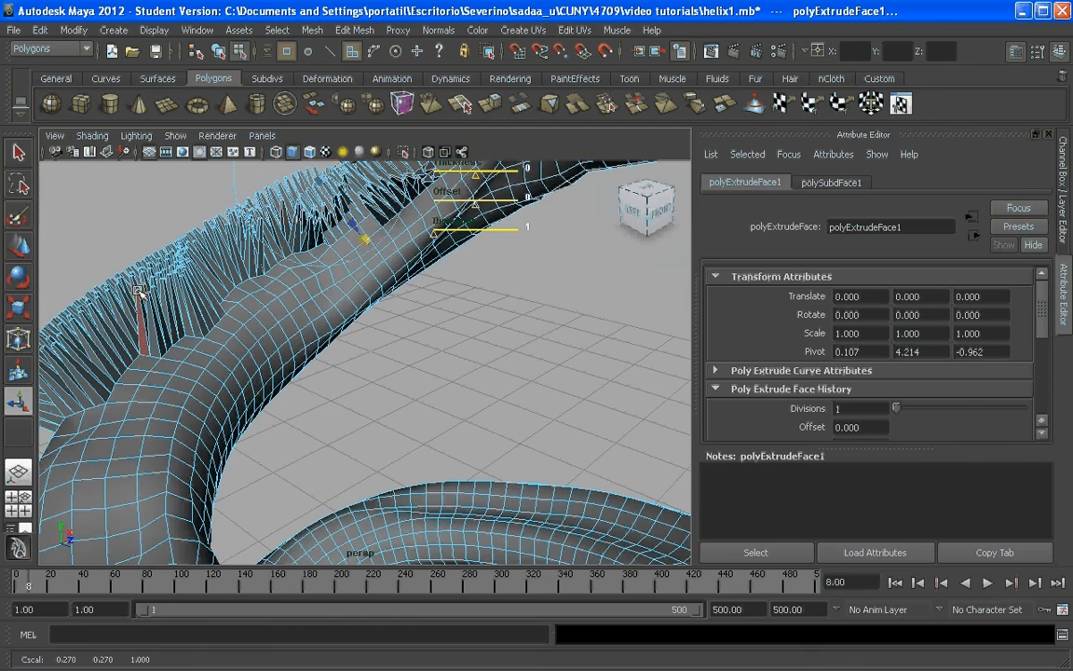
Examine the extruded spikes along the upper bend from several angles and close up
mouse_move(164, 304)
left_mouse_down("alt")
mouse_move(383, 316)
mouse_move(377, 338)
mouse_move(201, 308)
mouse_move(224, 307)
mouse_move(208, 287)
mouse_move(175, 307)
left_mouse_up("alt")
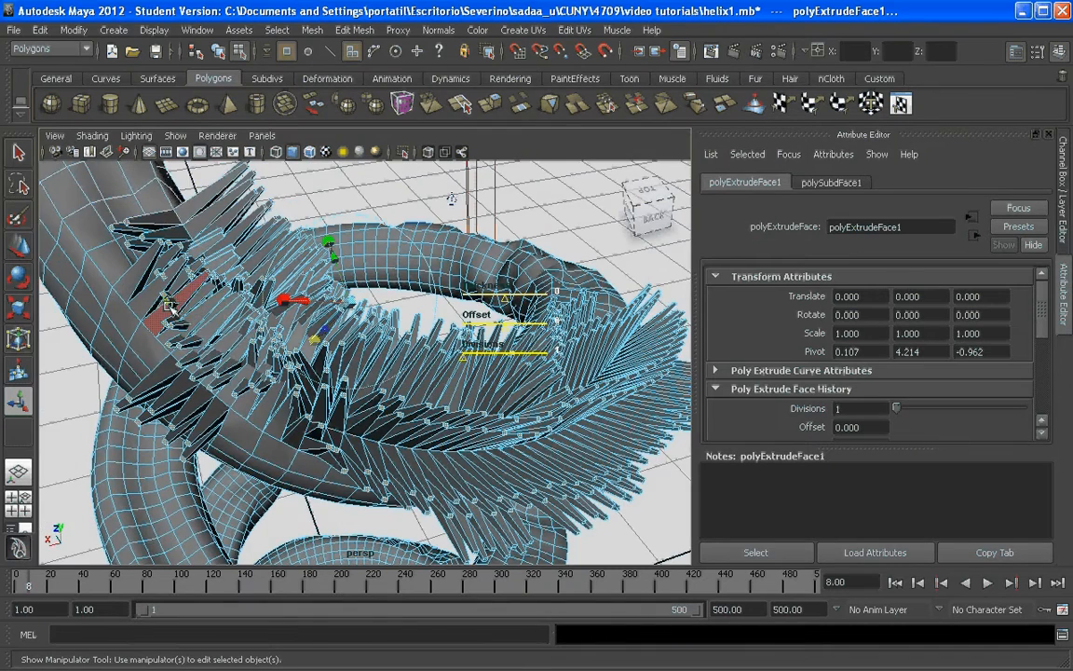
right_click_drag(171, 306, 247, 298, "alt")
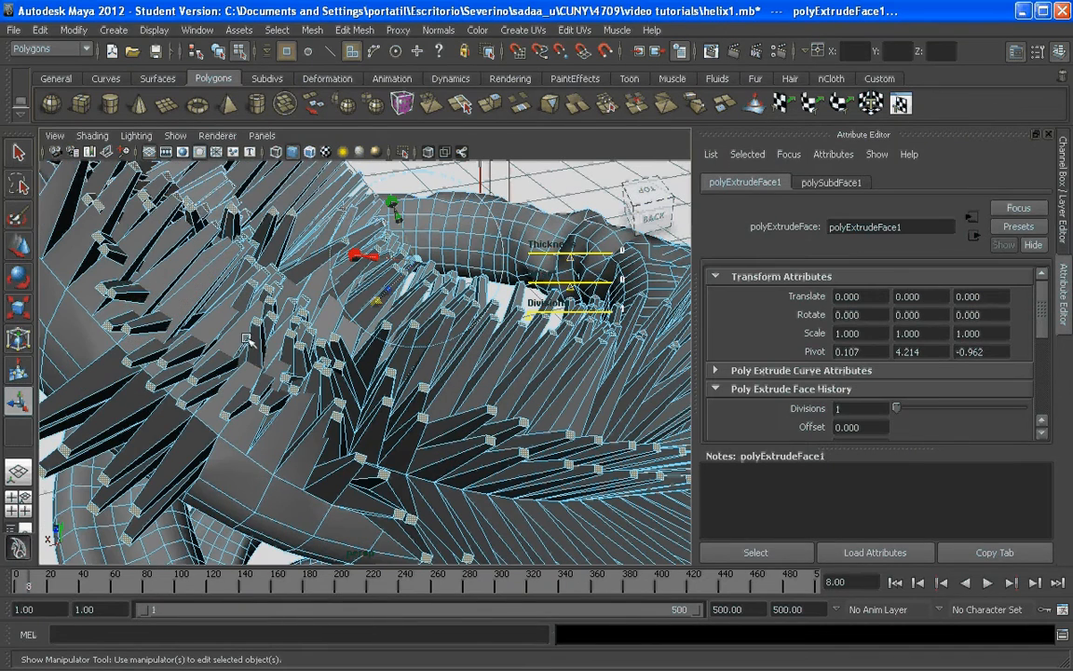
left_click_drag(248, 339, 331, 395, "alt")
left_click_drag(420, 445, 373, 391, "alt")
scroll(374, 391, "up", 4)
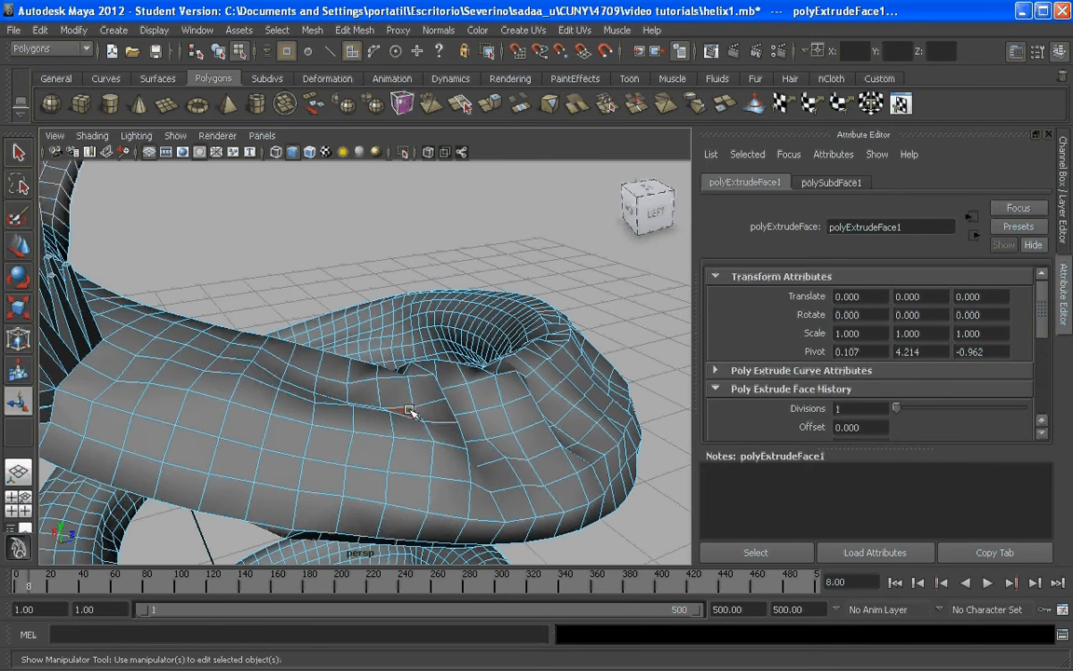
scroll(287, 391, "down", 5)
left_click_drag(270, 372, 230, 349, "alt")
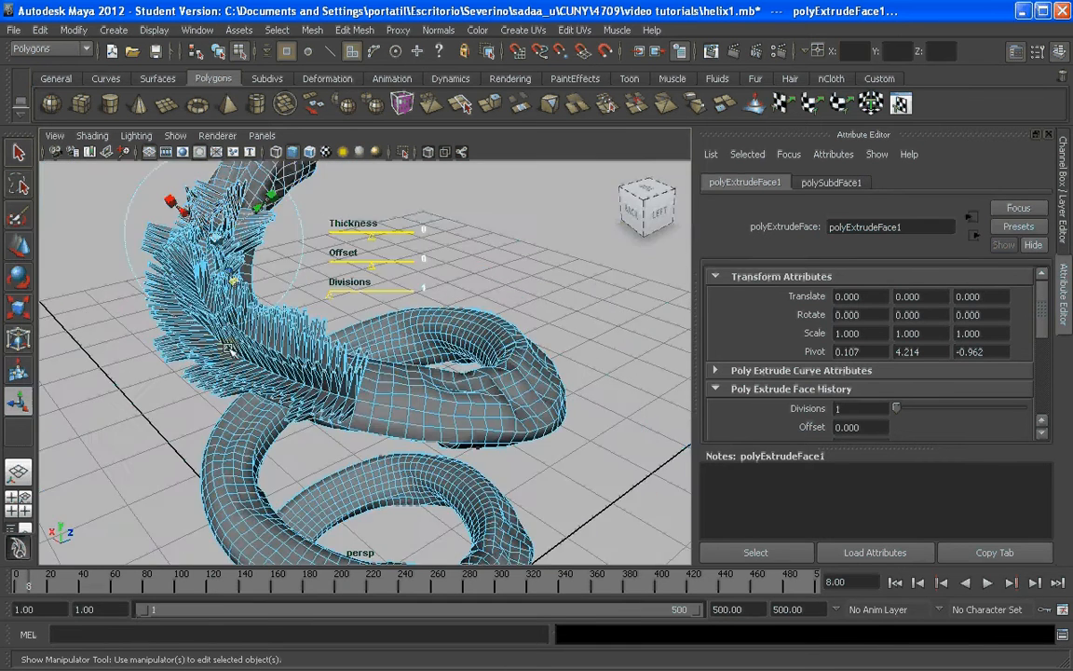
middle_click_drag(229, 350, 259, 385, "alt")
scroll(193, 328, "up", 4)
middle_click_drag(193, 326, 277, 368, "alt")
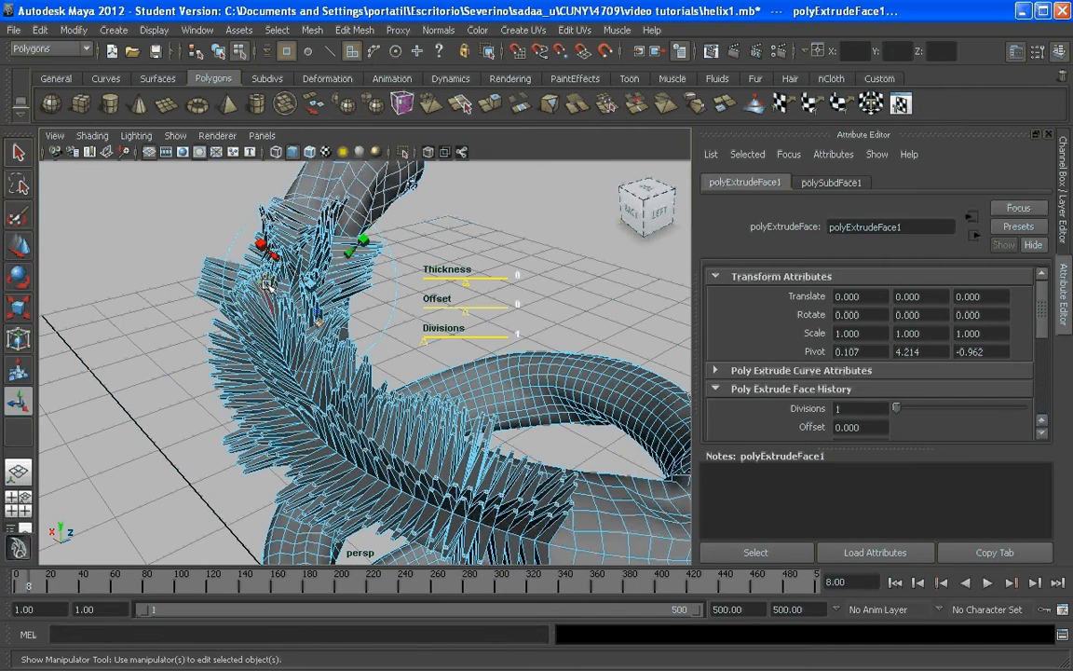
right_click_drag(243, 278, 278, 316, "alt")
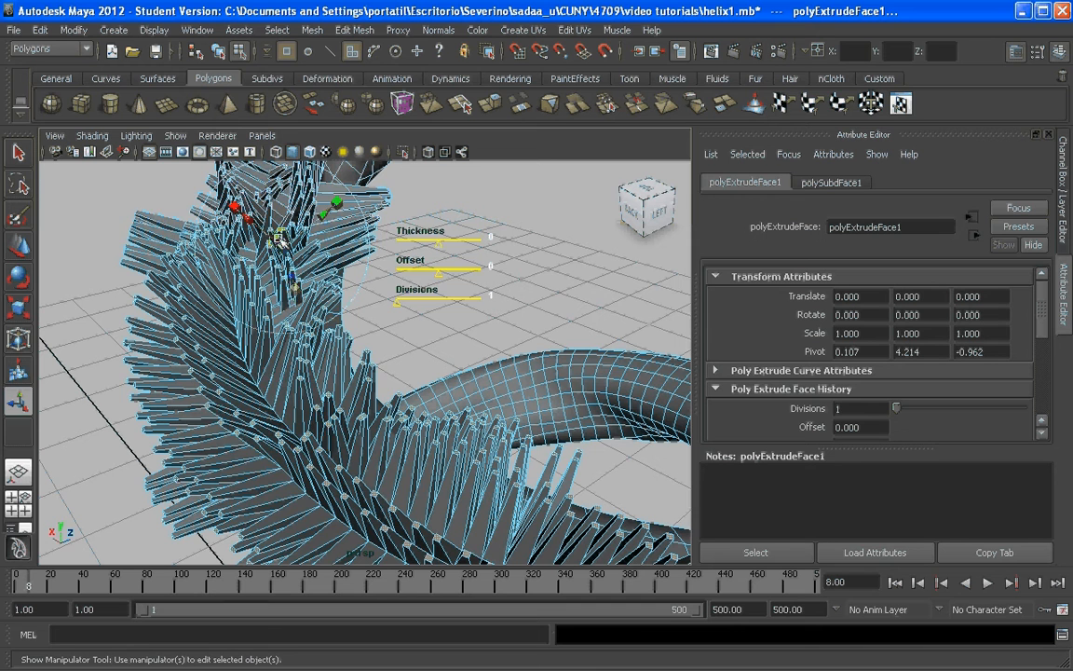
Extrude the spikes' end faces again and taper them into long, thin hair-like points
right_click(279, 241, "shift")
left_click(280, 269)
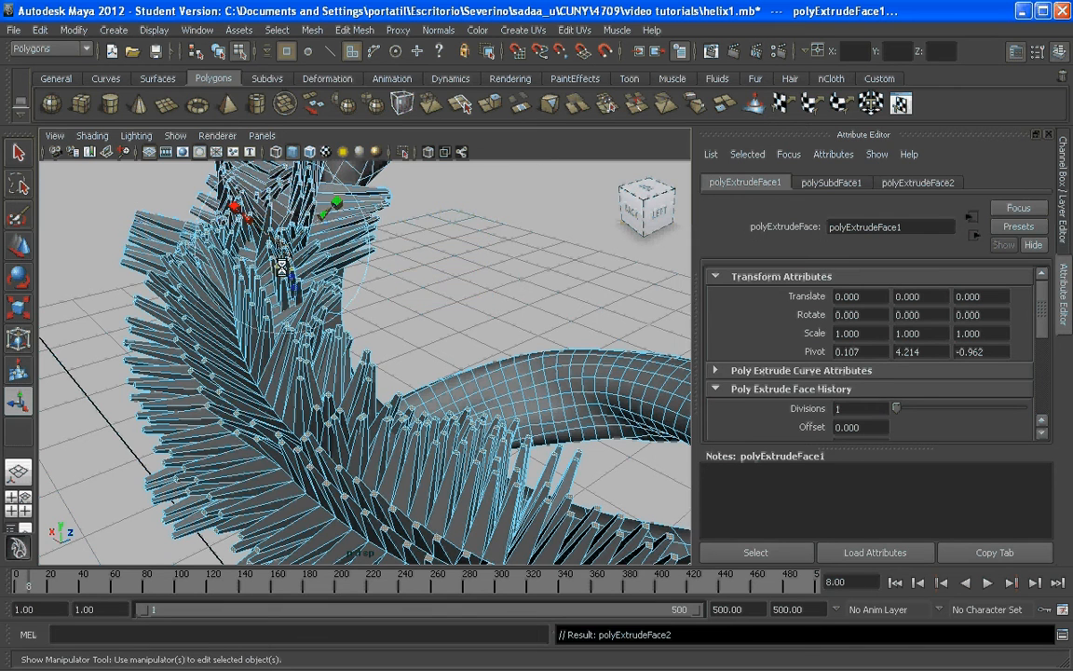
left_click_drag(293, 289, 326, 344, "alt")
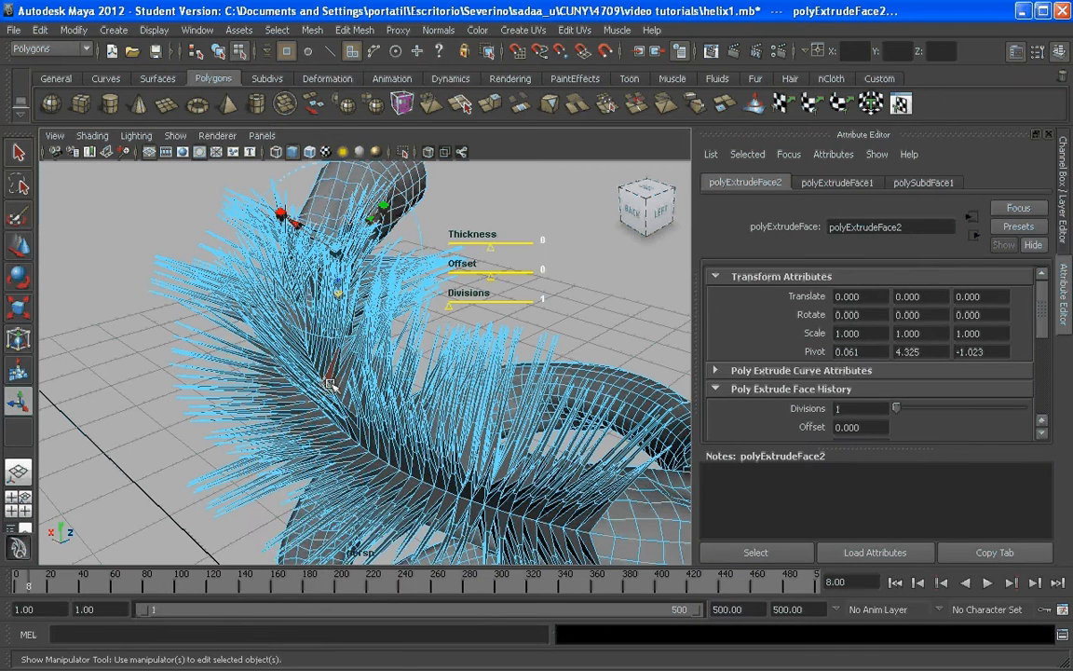
Return the helix mesh to object mode and look over the hair-like spikes without the wireframe
right_click_drag(328, 348, 372, 330)
left_click_drag(223, 296, 262, 368, "alt")
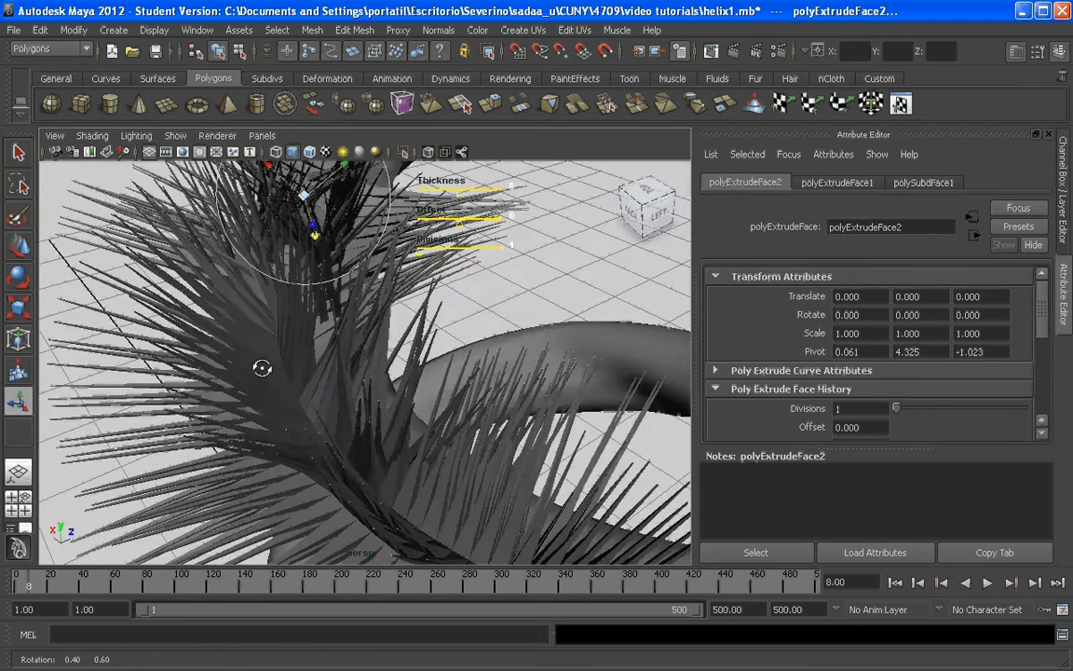
scroll(261, 368, "down", 4)
middle_click_drag(307, 339, 204, 271, "alt")
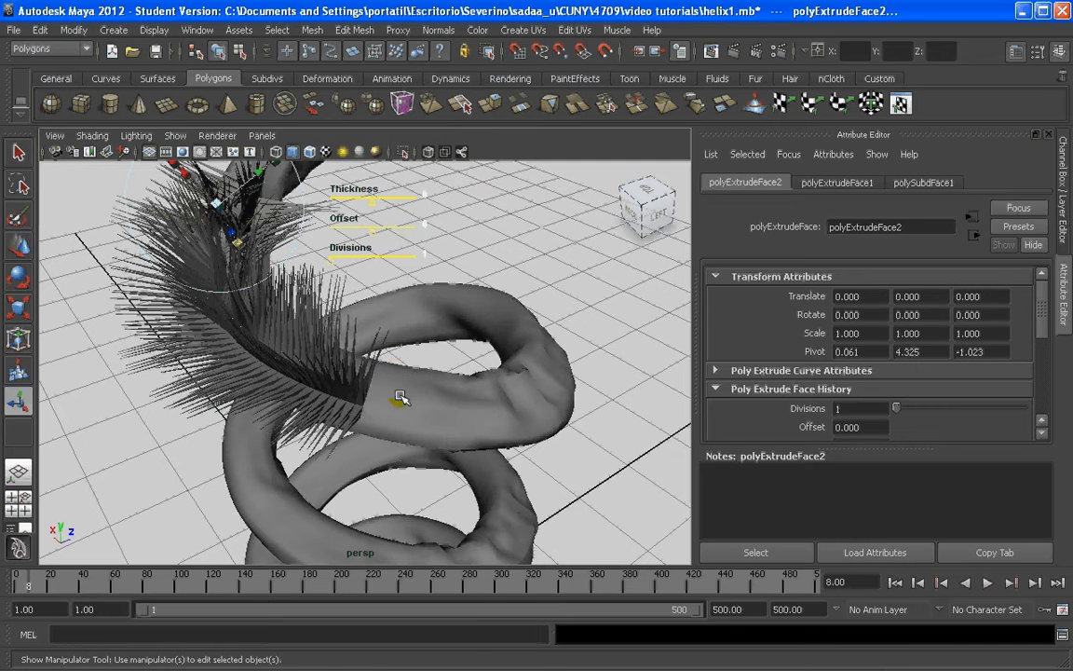
Switch the helix mesh to face selection and paint-select faces on the smooth bend just past the hair-like spikes
right_click_drag(399, 351, 392, 408)
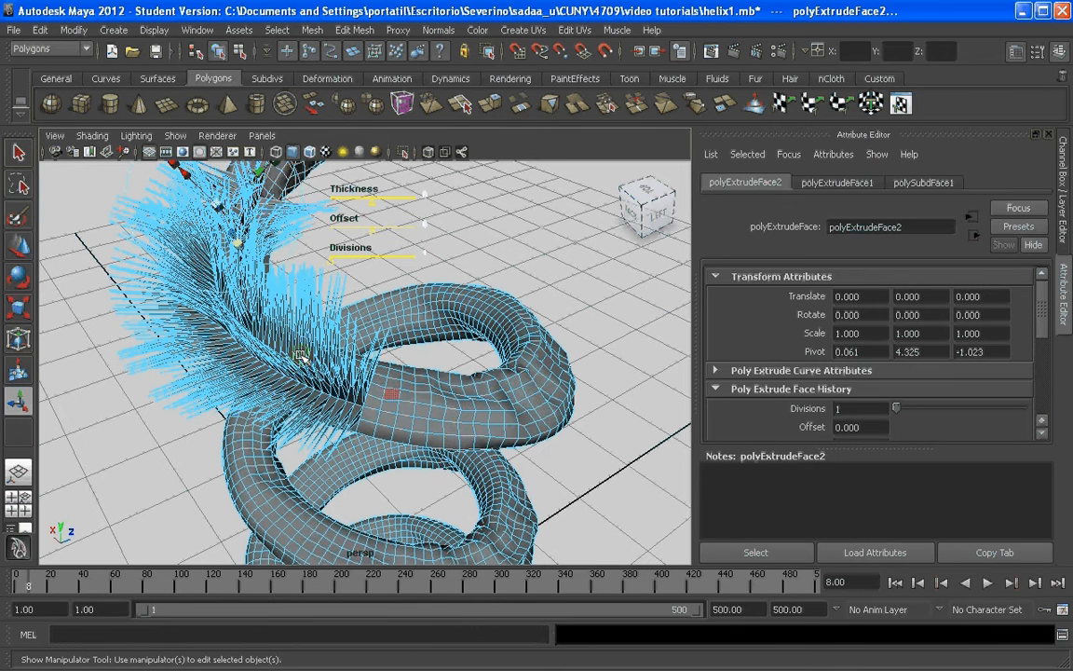
left_click(19, 219)
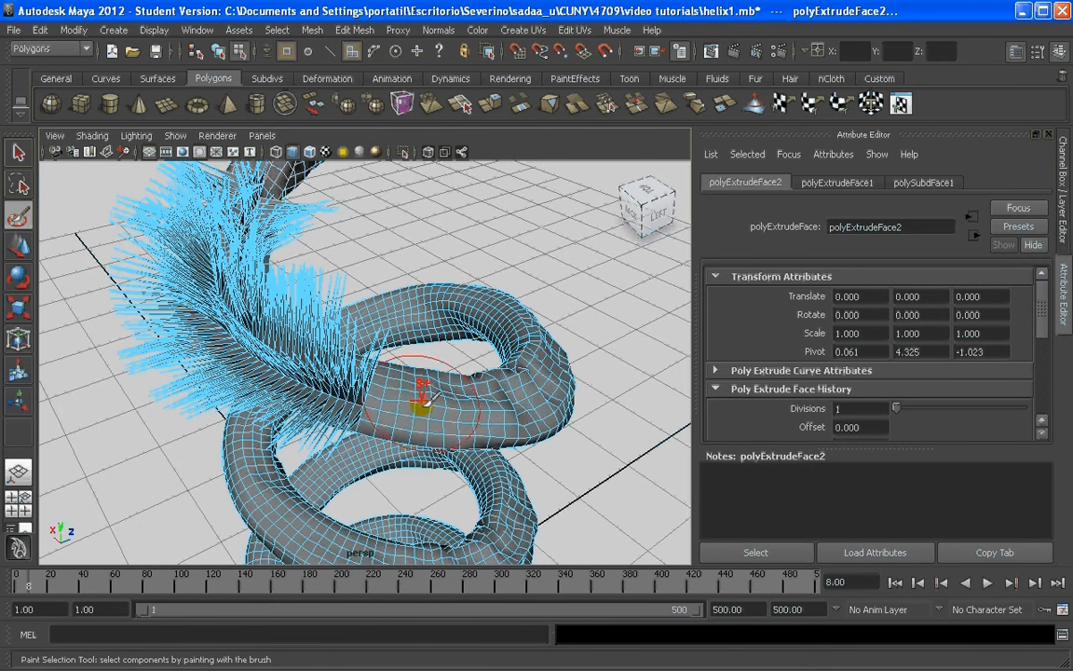
mouse_move(425, 396)
left_mouse_down()
mouse_move(479, 410)
mouse_move(550, 369)
left_mouse_up()
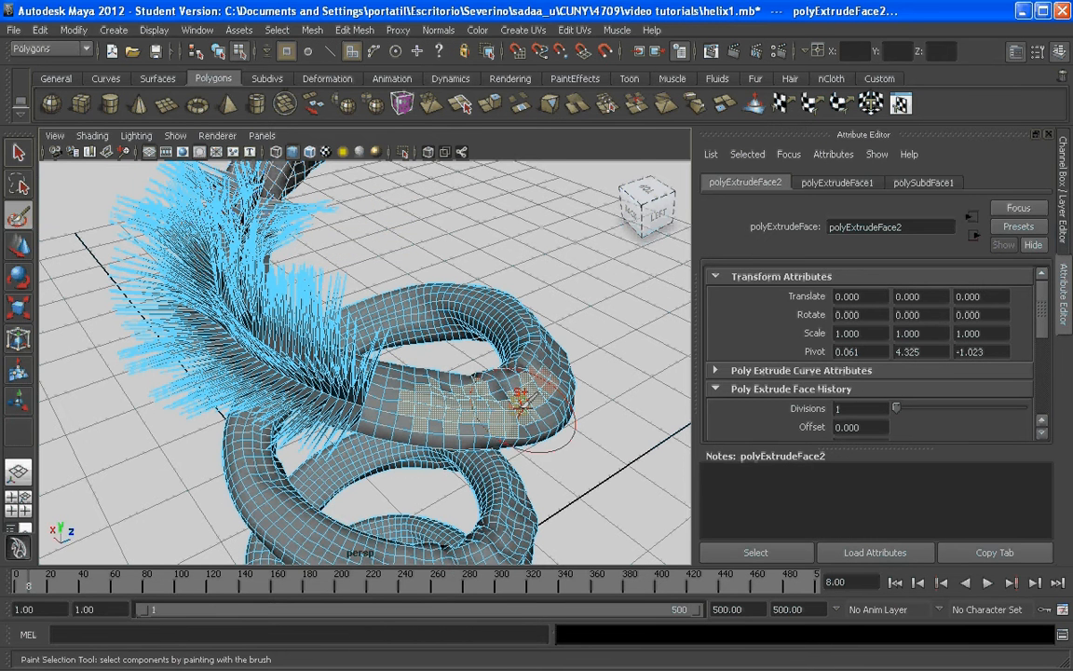
Extrude the painted faces outward into thick separate spikes and scale their end faces to about 0.37
right_click(460, 432, "shift")
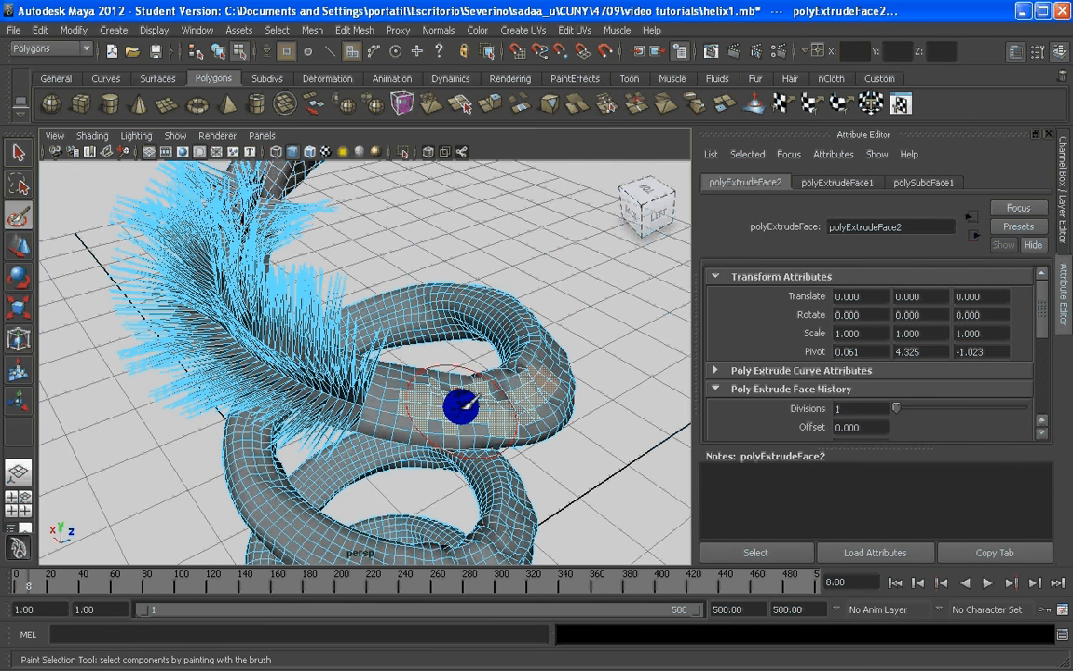
left_click(460, 436)
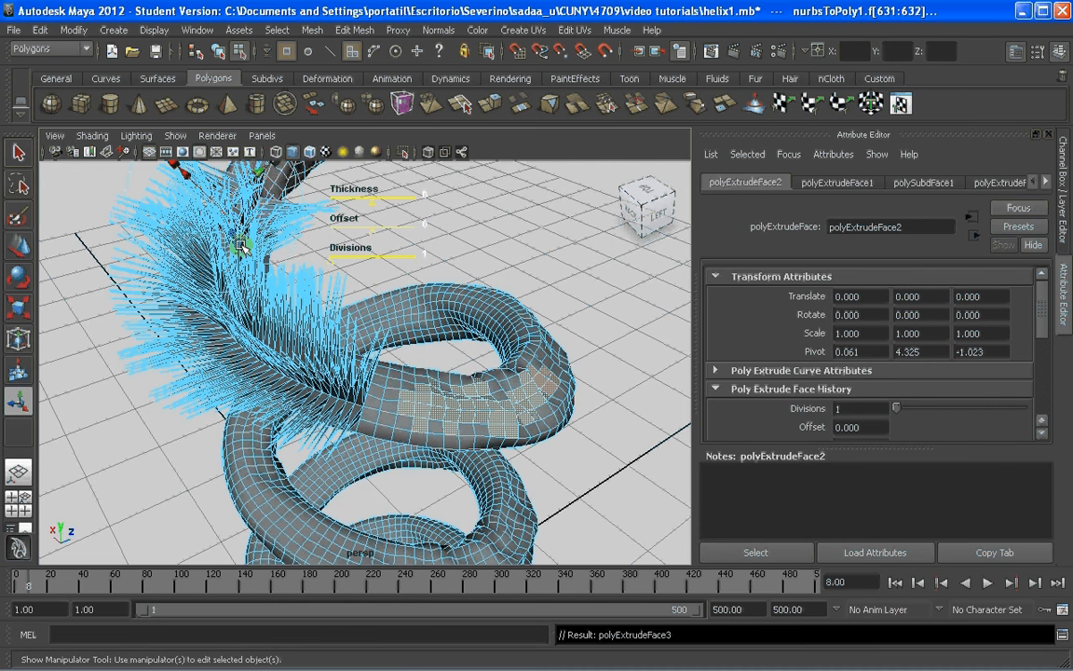
left_click_drag(240, 245, 227, 224, "alt")
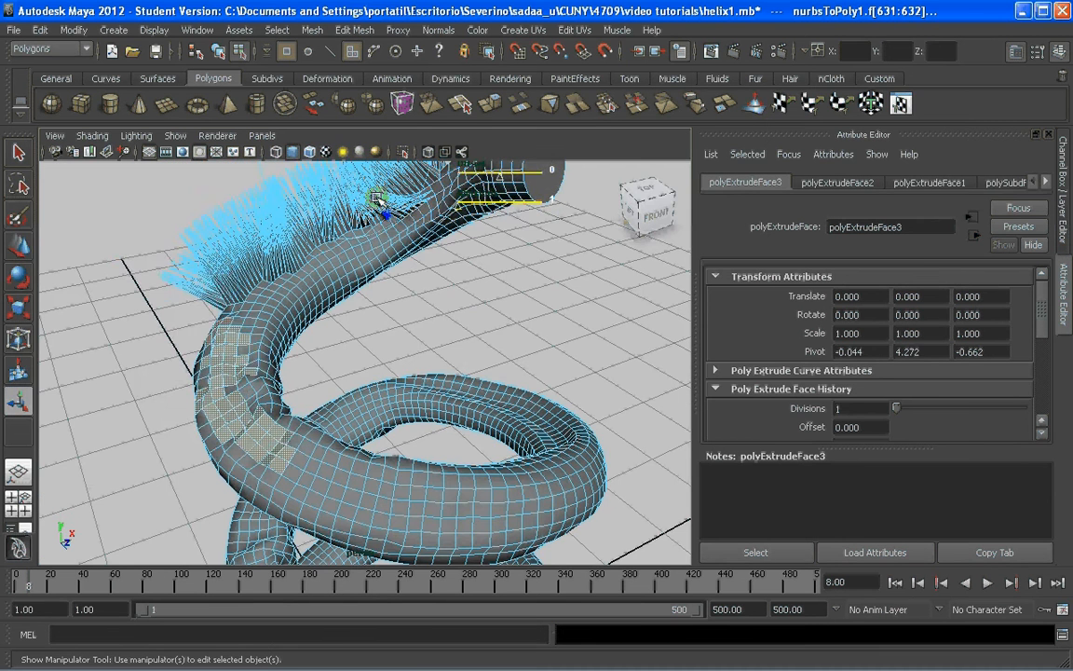
left_click_drag(378, 200, 373, 303)
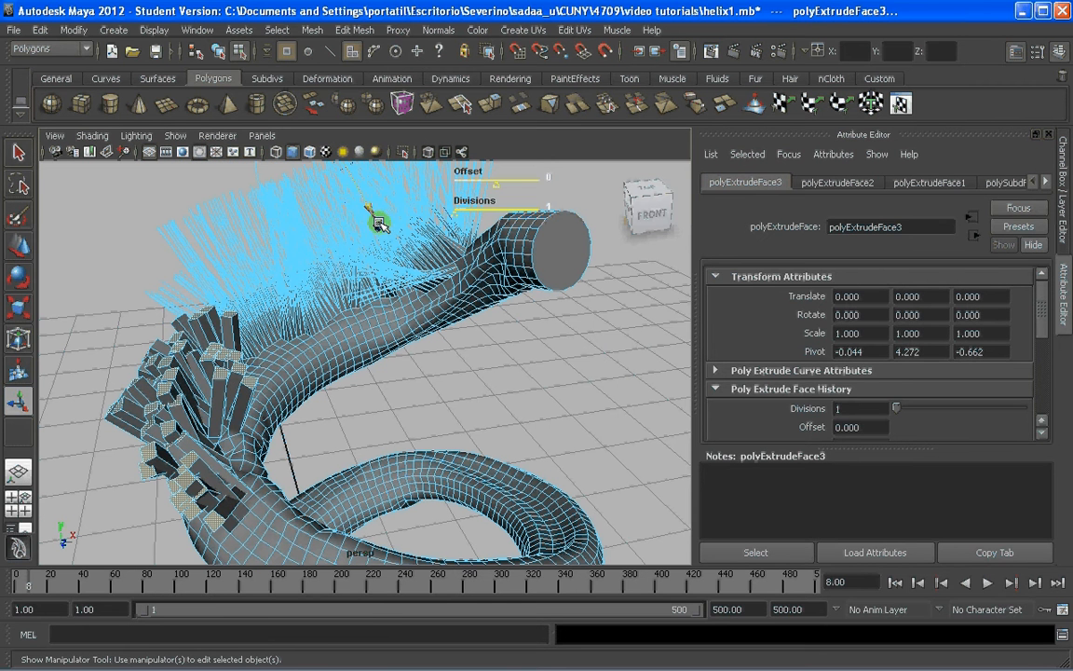
left_click_drag(376, 221, 341, 192)
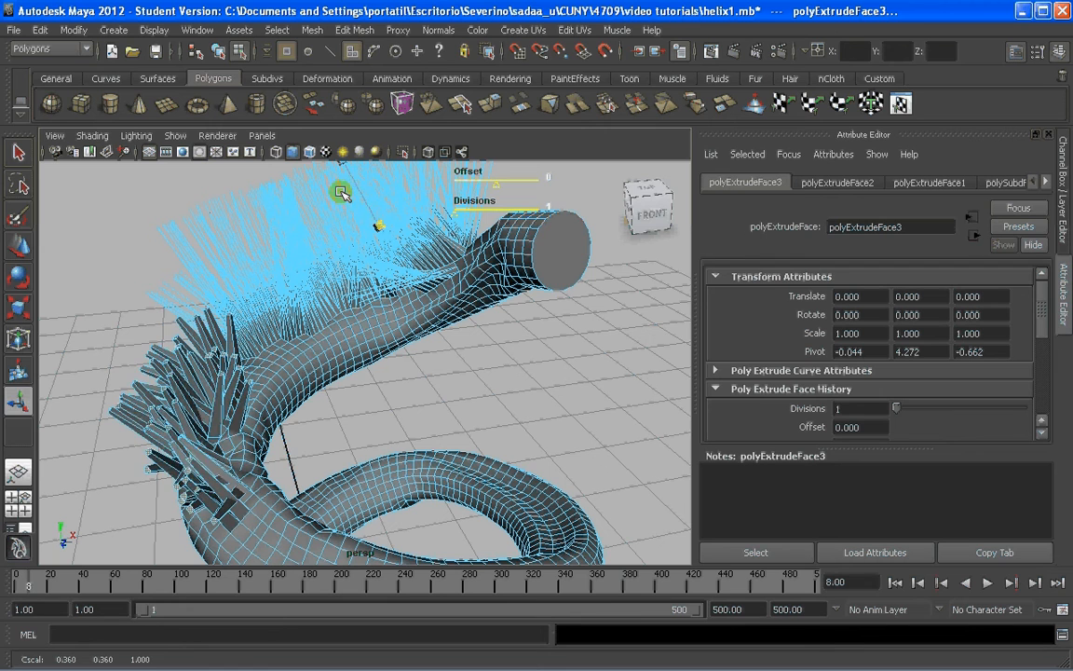
Return the mesh to object mode and examine the thick spikes beside the hair-like ones from several angles
right_click_drag(186, 326, 245, 335)
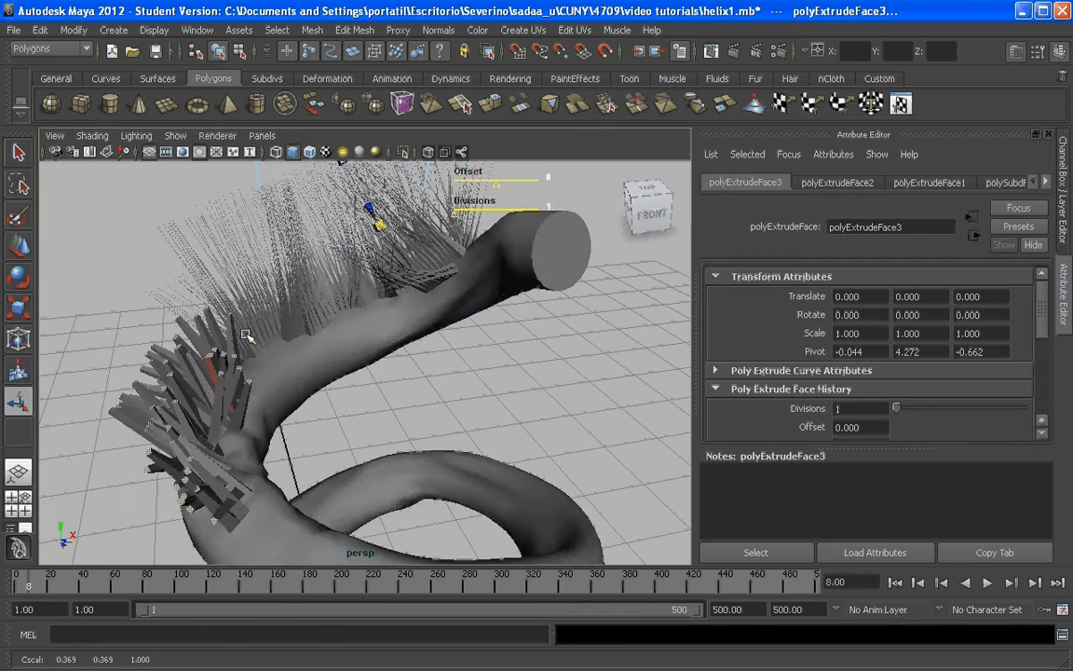
left_click_drag(245, 336, 460, 369, "alt")
key("super")
key("super")
scroll(366, 435, "up", 4)
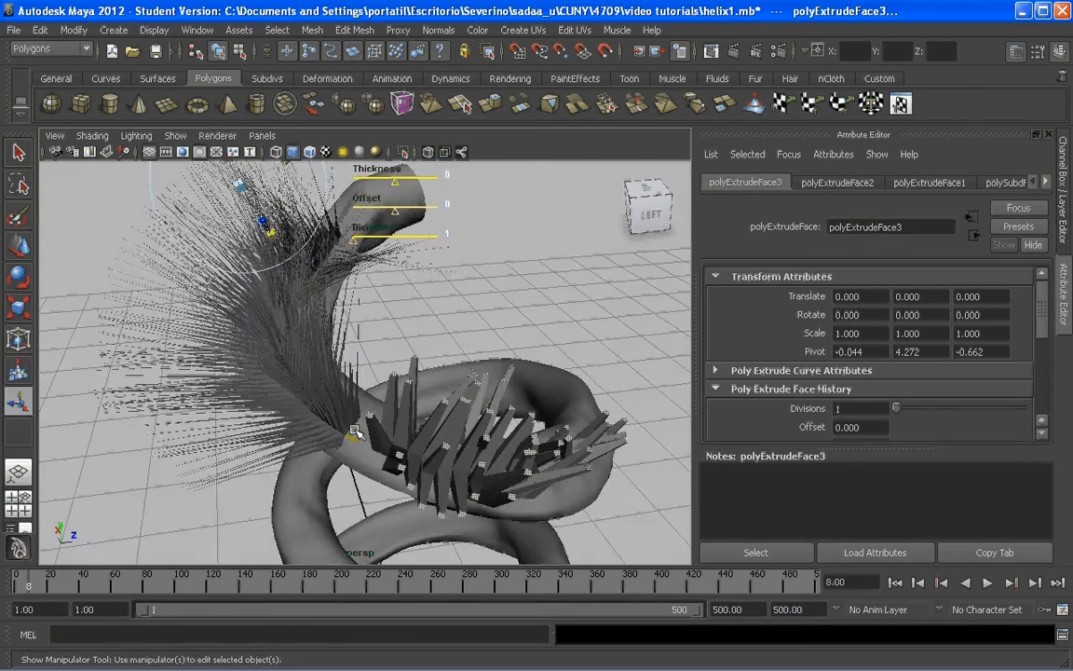
left_click_drag(381, 451, 402, 432, "alt")
middle_click_drag(403, 431, 364, 354, "alt")
scroll(297, 374, "up", 3)
left_click_drag(364, 355, 407, 270, "alt")
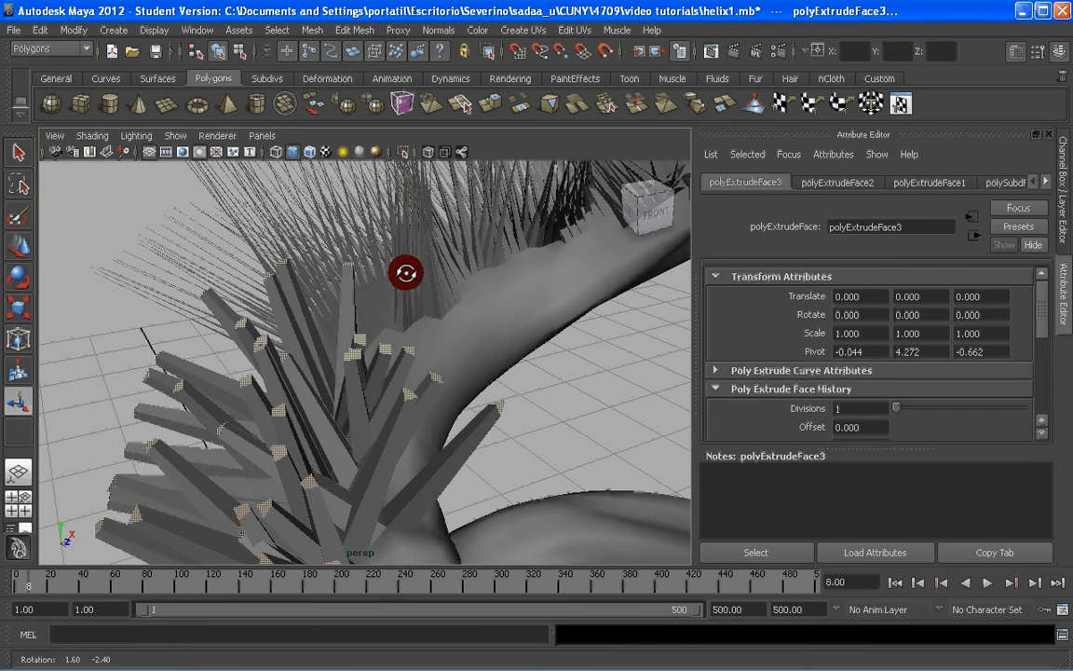
Select the whole helix mesh, frame both kinds of spikes and render the current frame with mental ray
left_click(518, 300)
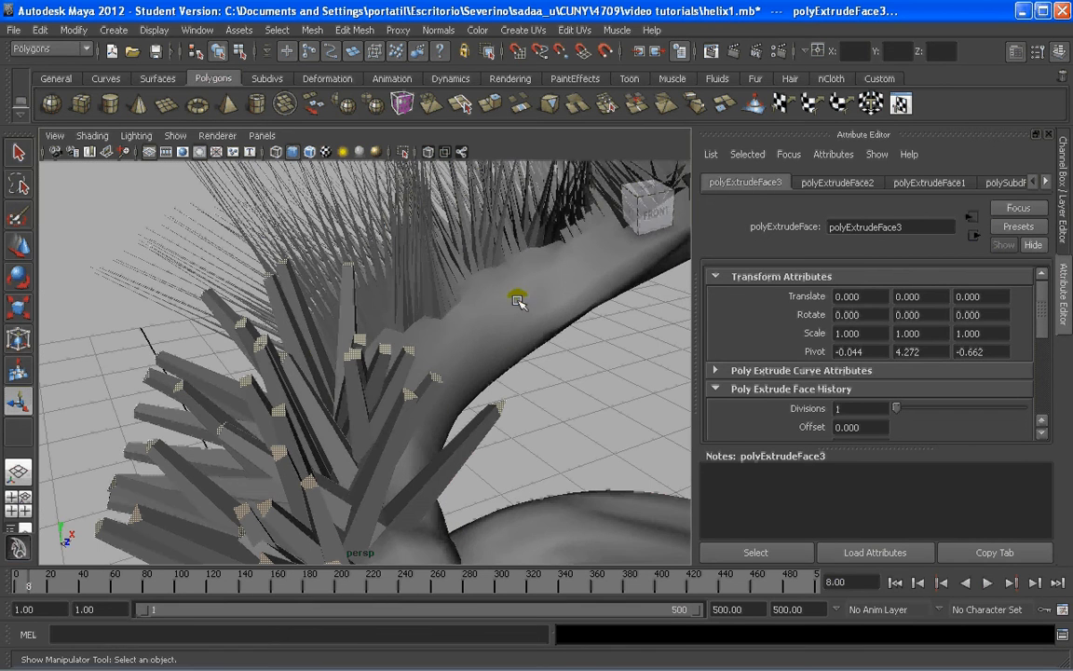
left_click(486, 312)
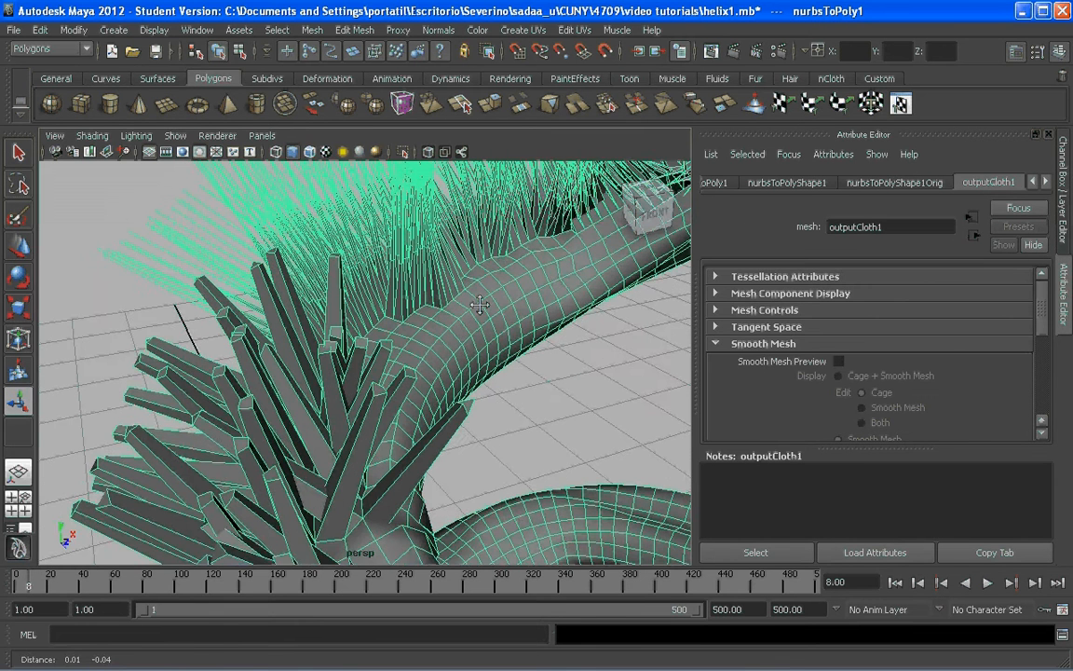
left_click_drag(478, 305, 491, 305, "alt")
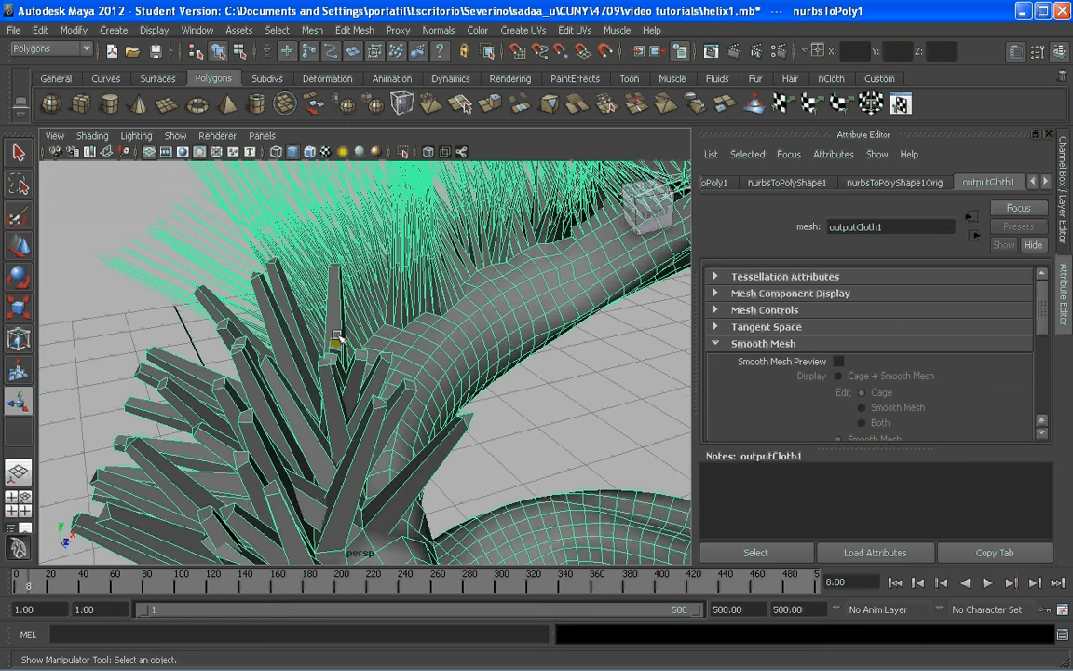
left_click_drag(336, 348, 323, 382, "alt")
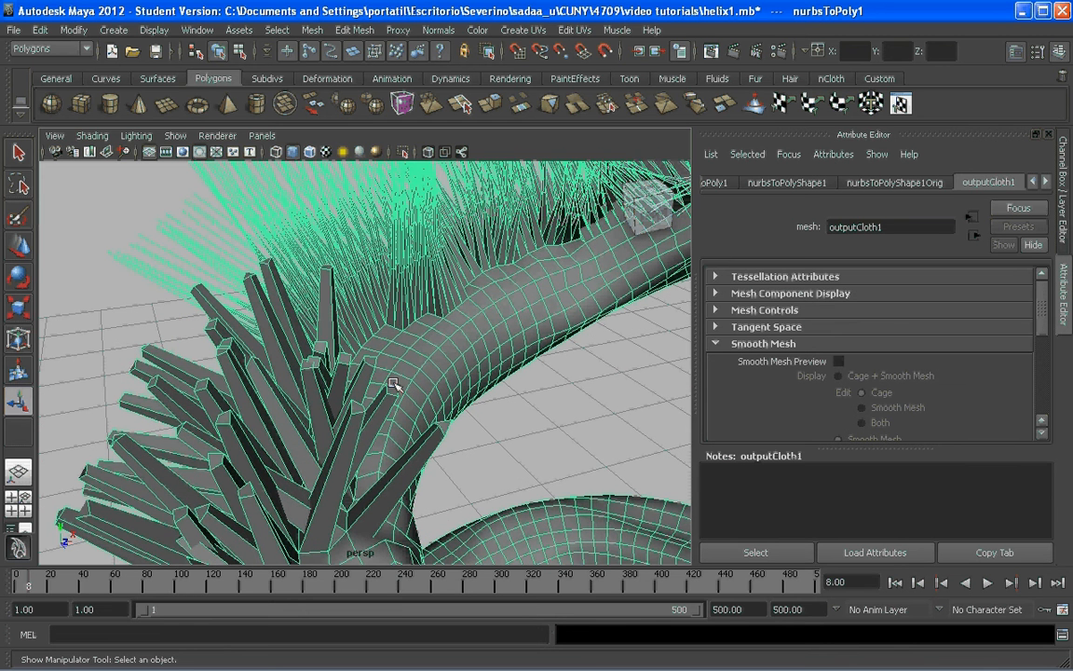
left_click_drag(395, 383, 321, 385, "alt")
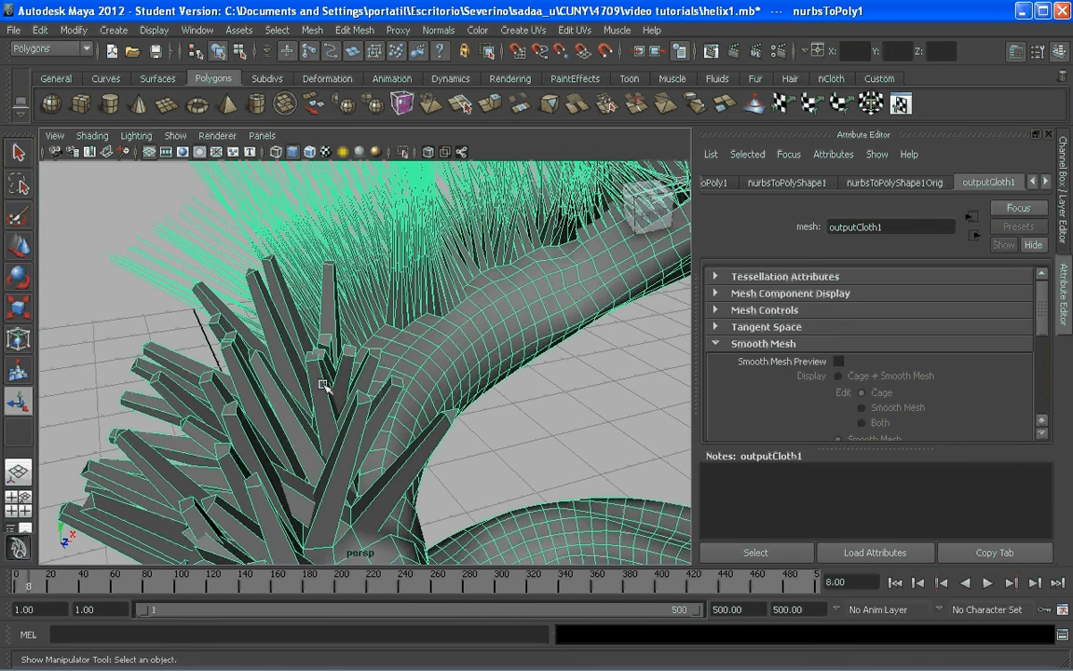
left_click(734, 55)
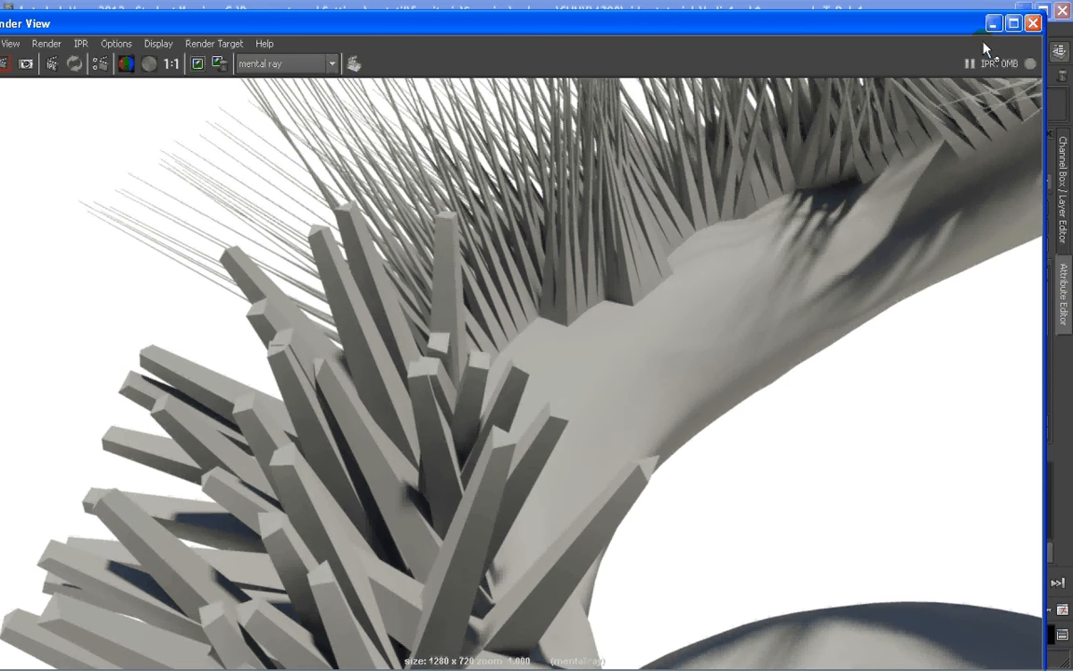
left_click(1033, 23)
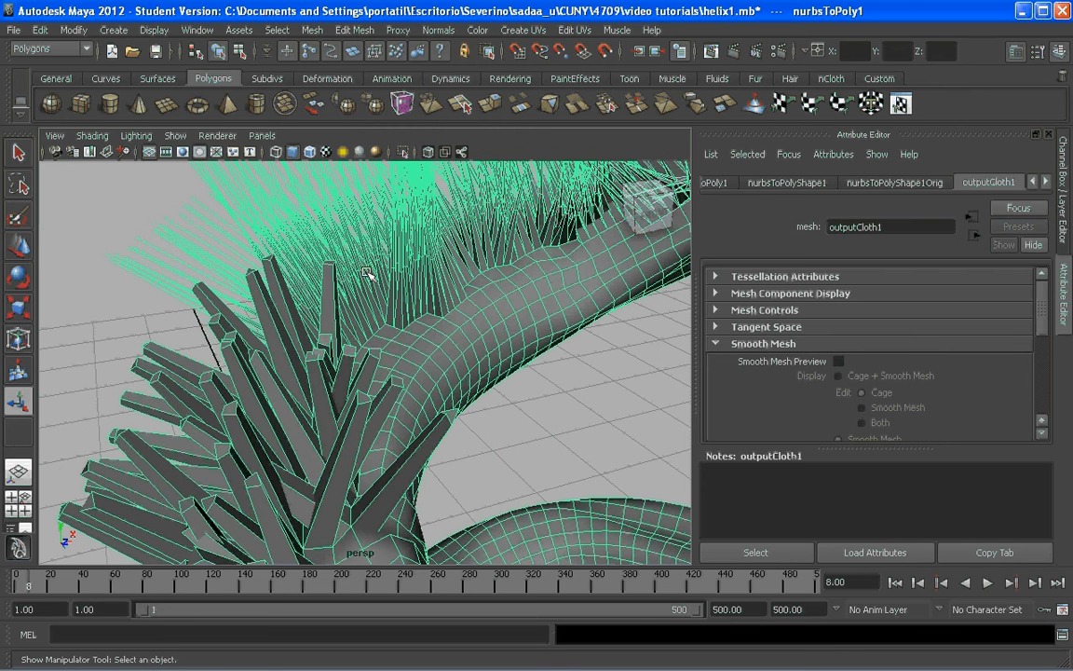
Bring up the set of deformation tools for the selected helix mesh
left_click(167, 347)
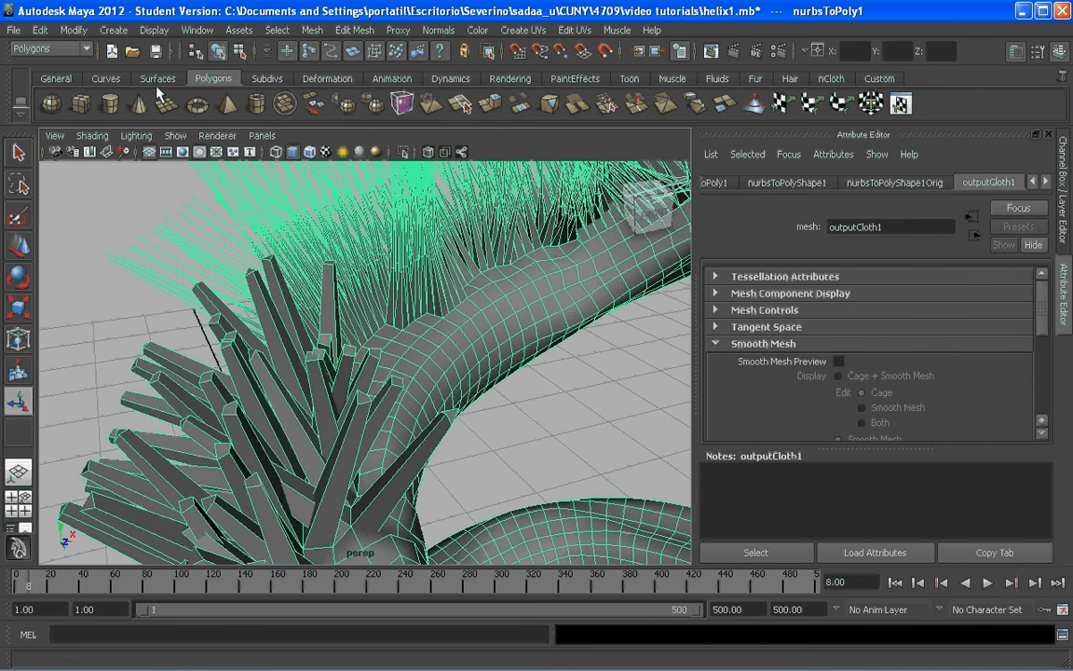
left_click(326, 80)
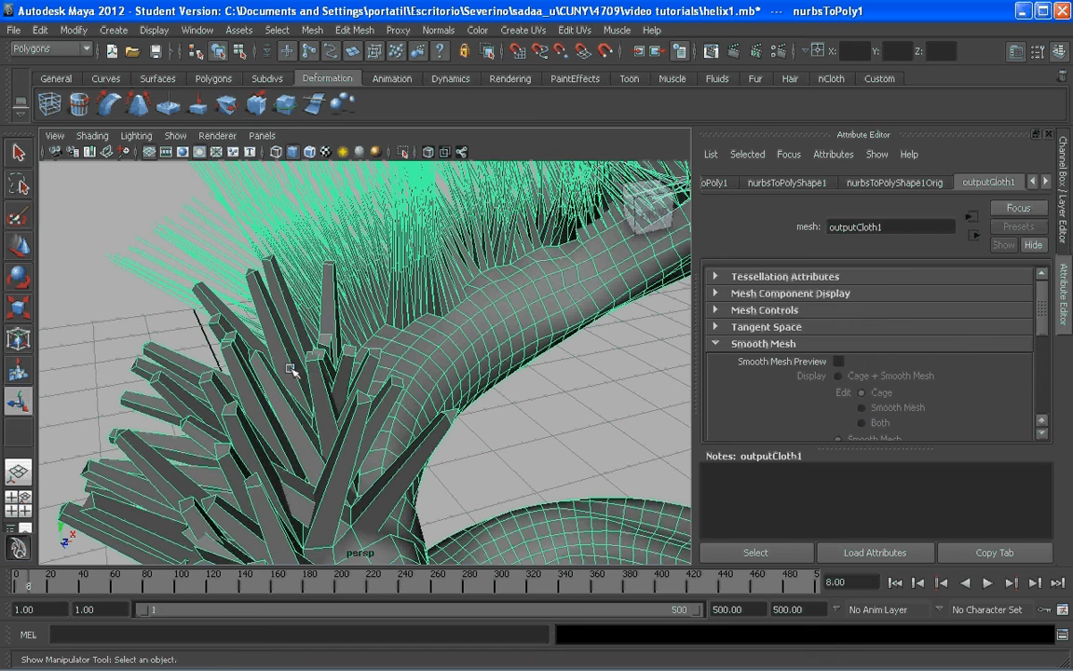
Select the end face of one thick spike in face mode and move it toward the neighbouring spikes to bend that spike
right_click_drag(232, 337, 229, 372)
left_click(249, 329)
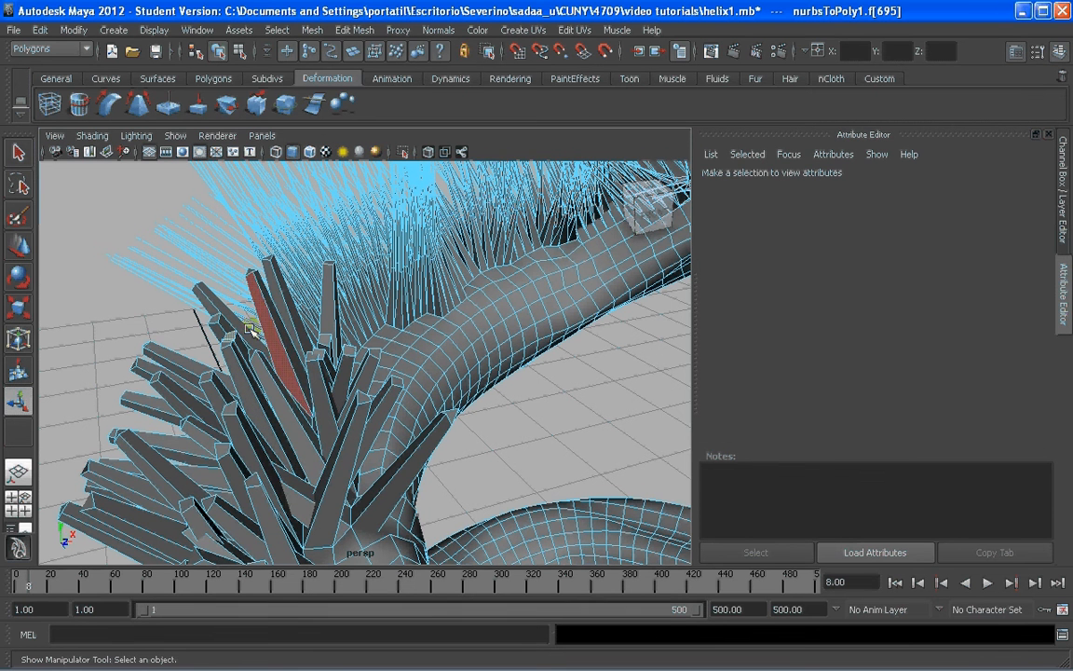
key("w")
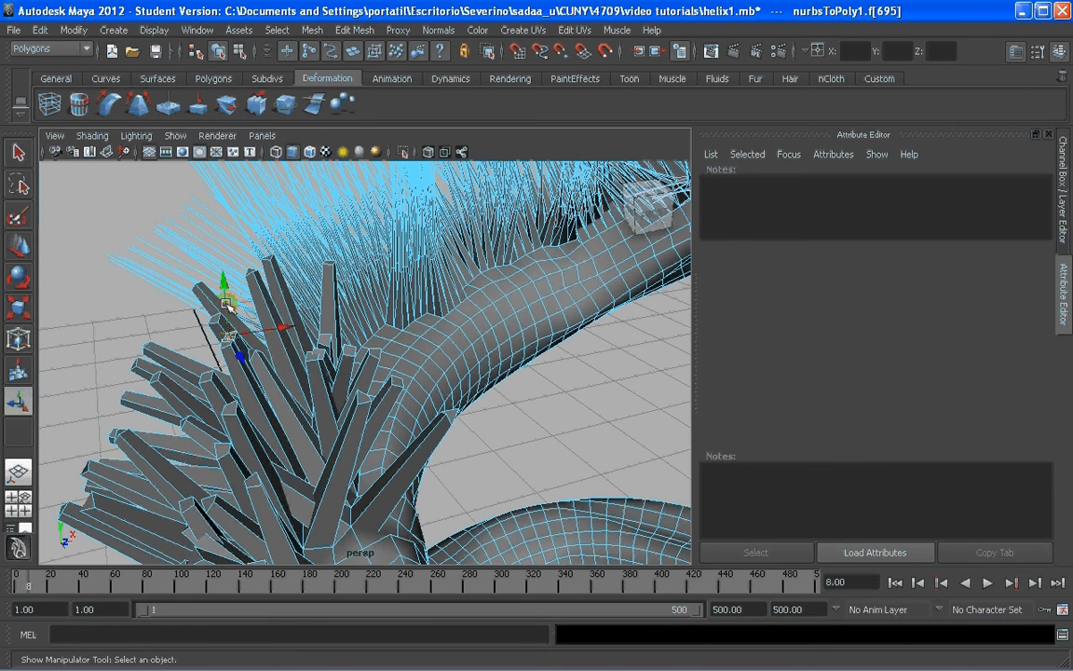
left_click_drag(230, 308, 266, 280)
key("w")
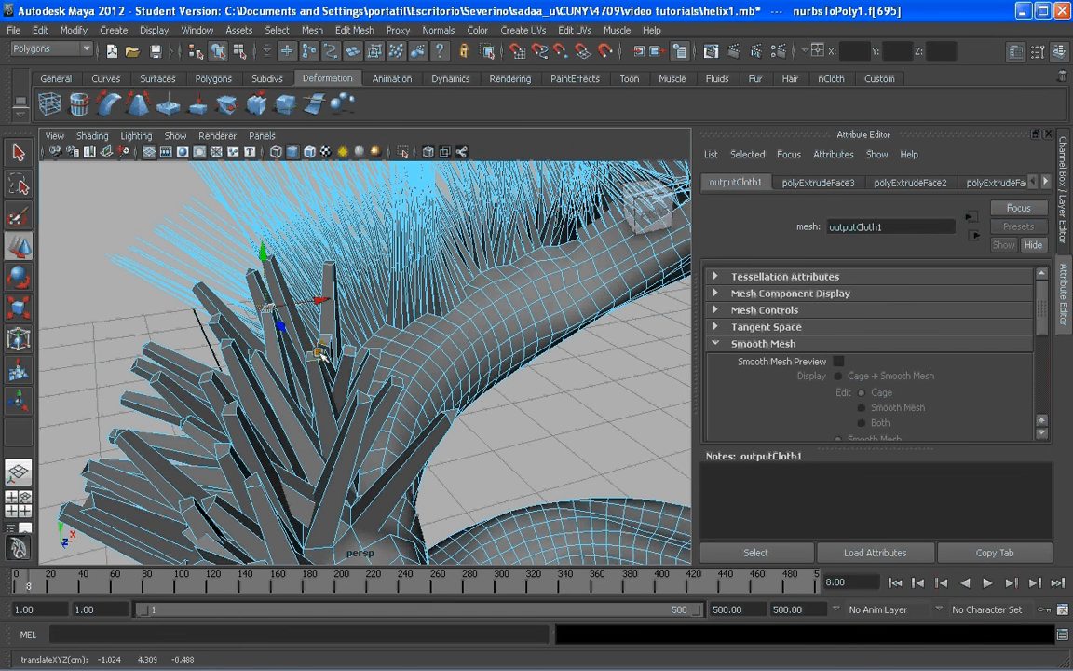
Move the end face of another thick spike out along the helix tube to stretch it, and pick a face on the tube beside it
left_click(318, 353)
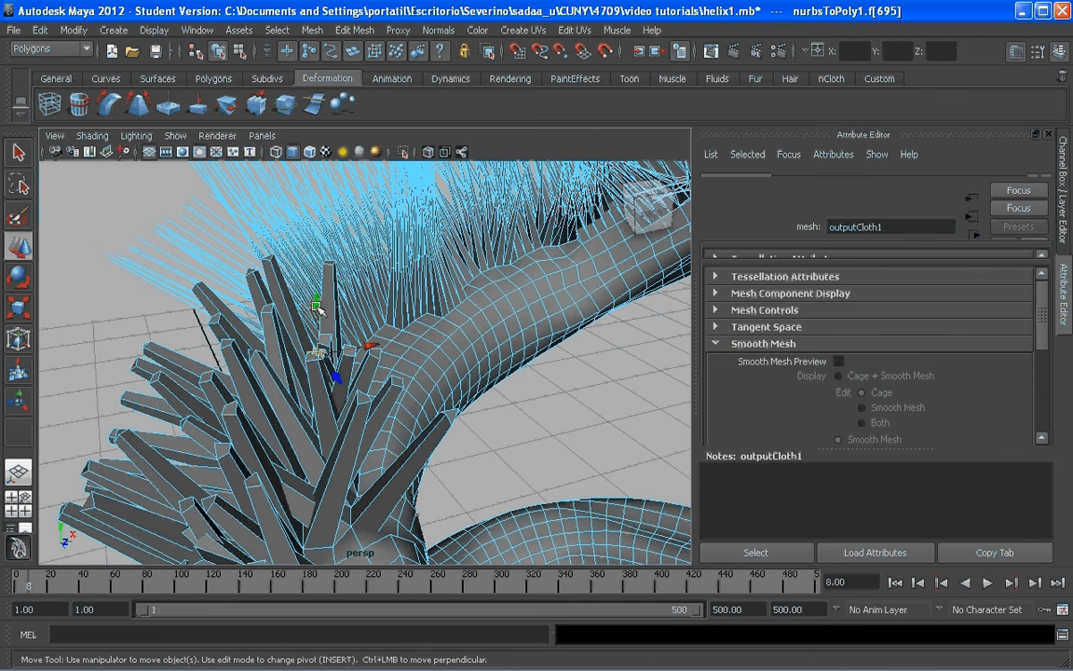
left_click_drag(320, 308, 466, 260)
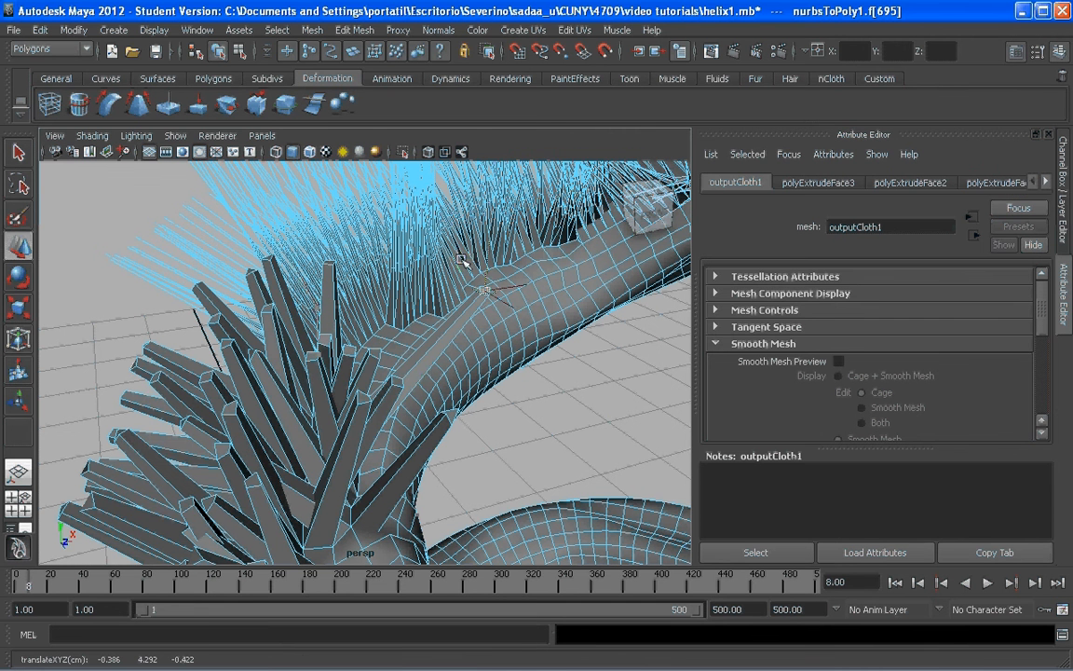
left_click(430, 382)
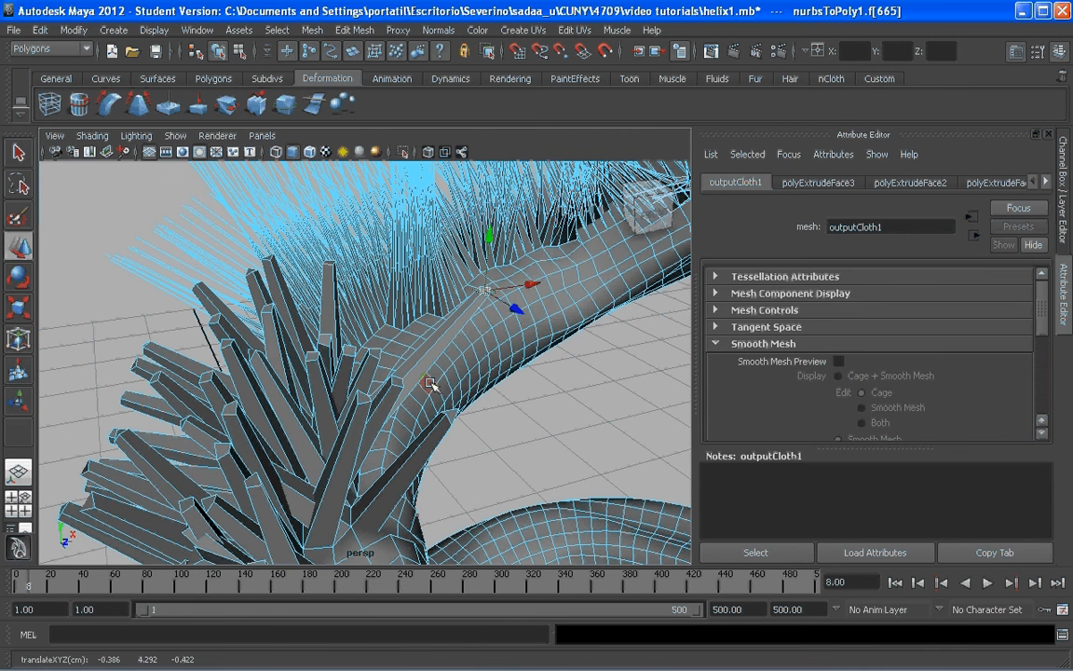